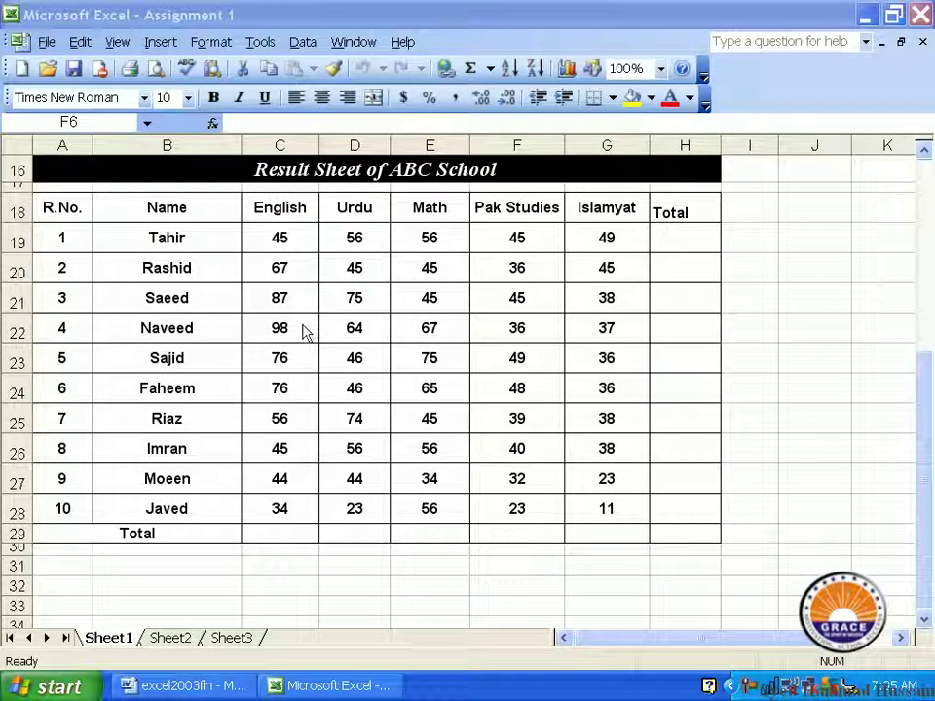
Insert a blank row above row 19, directly below the result table's header row
left_click(17, 211)
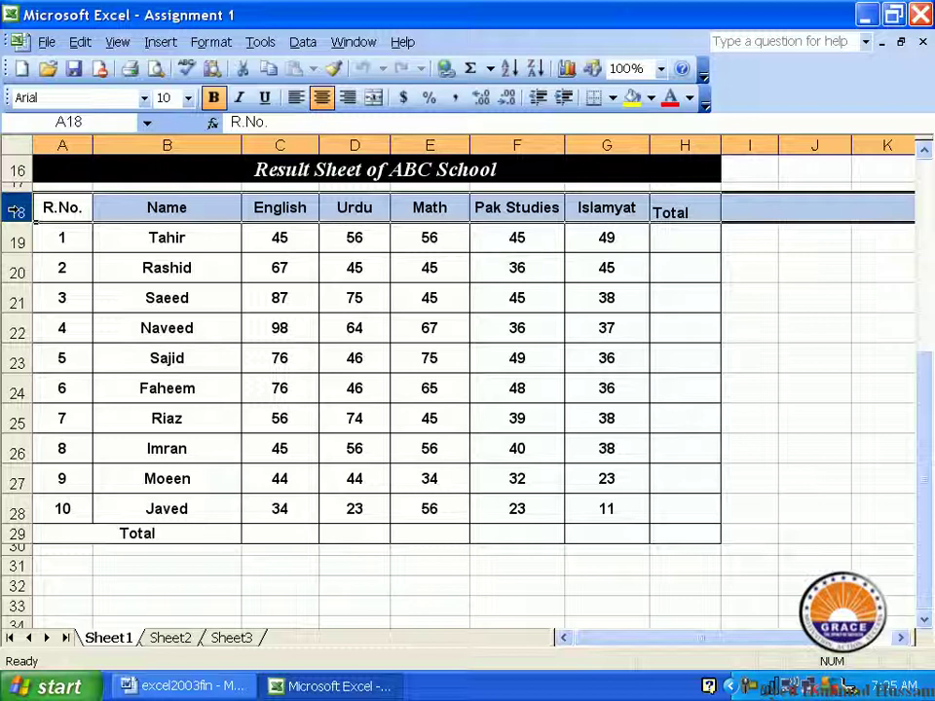
left_click(16, 241)
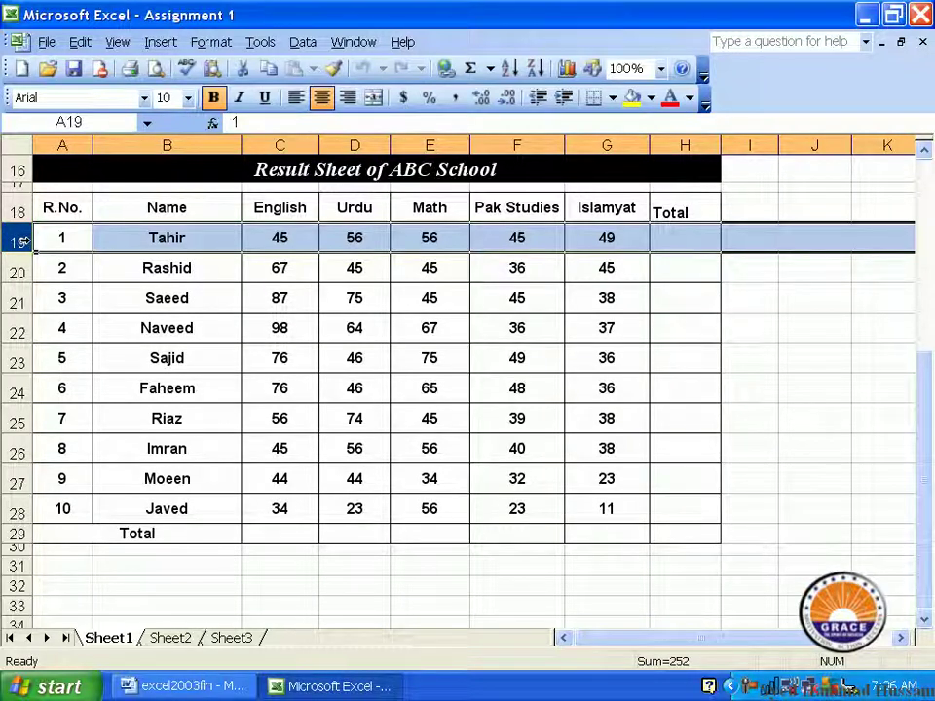
left_click(171, 43)
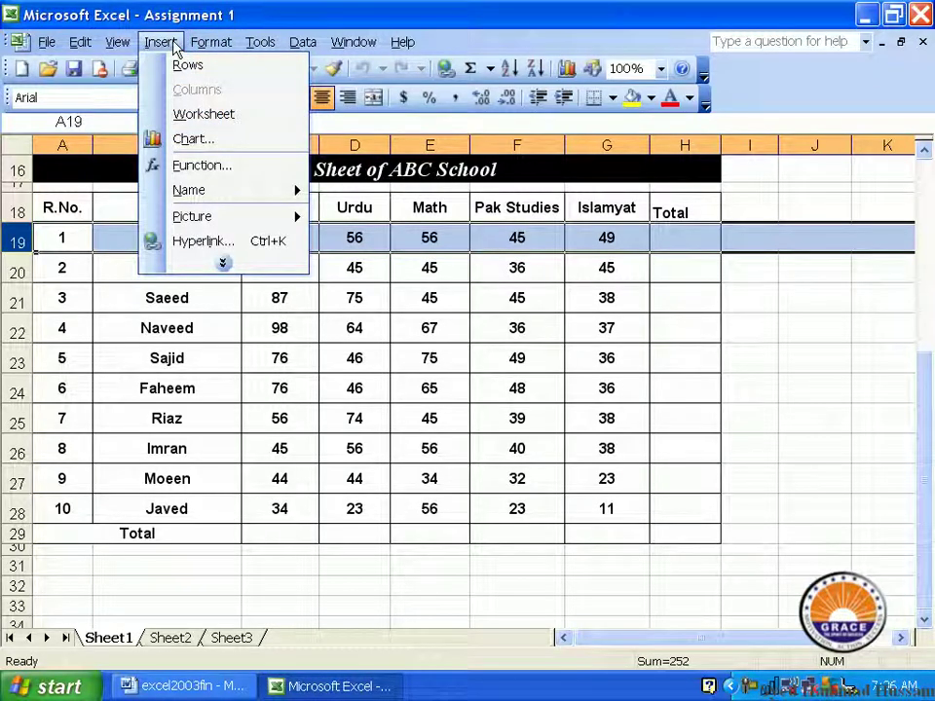
left_click(267, 70)
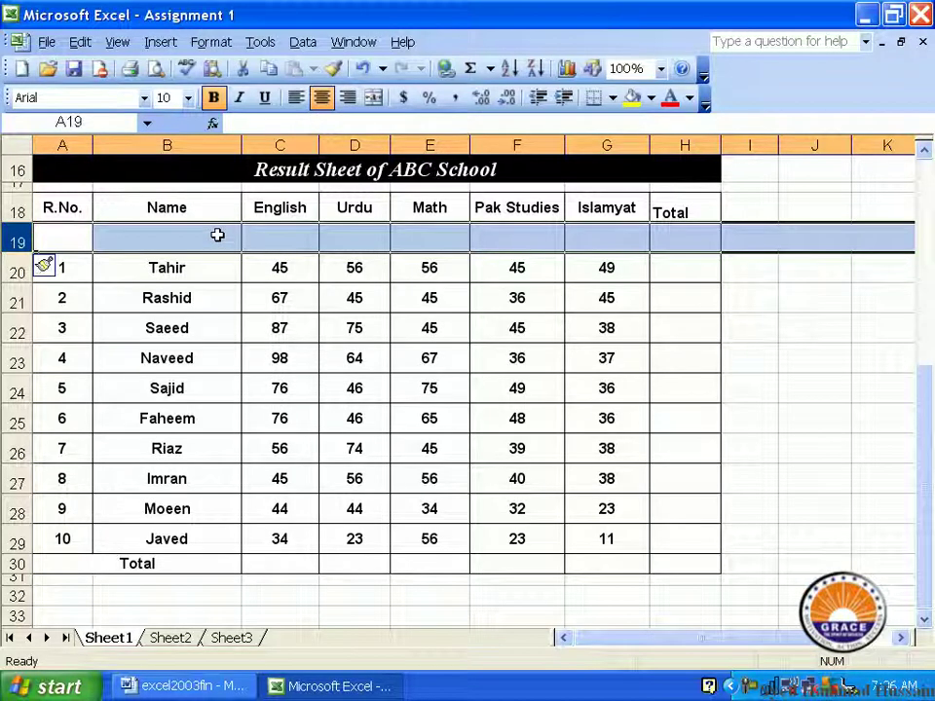
left_click(202, 159)
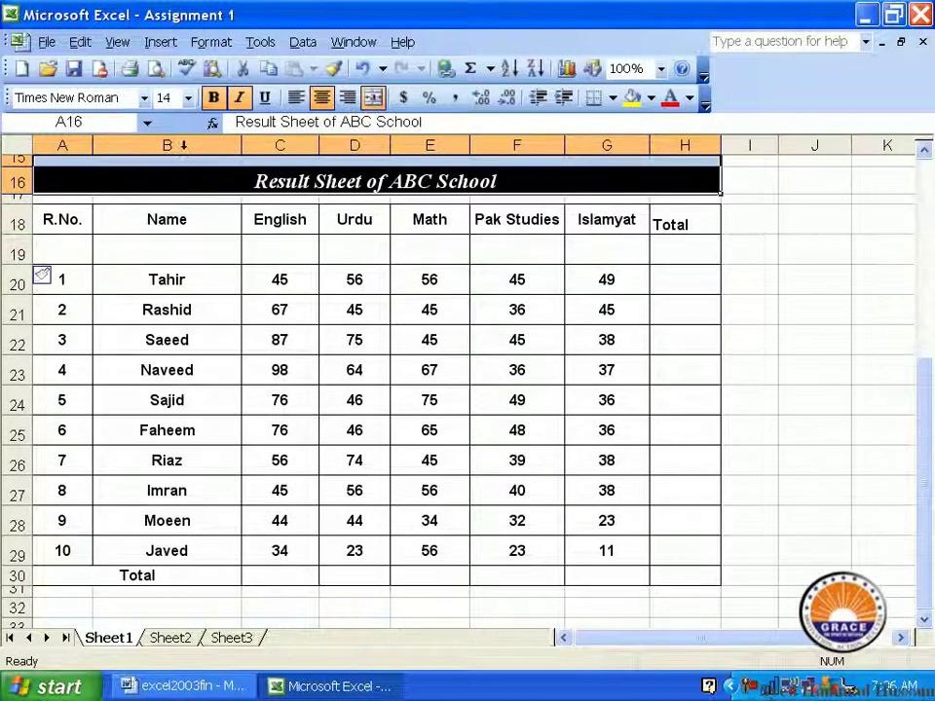
left_click(282, 145)
left_click(353, 146)
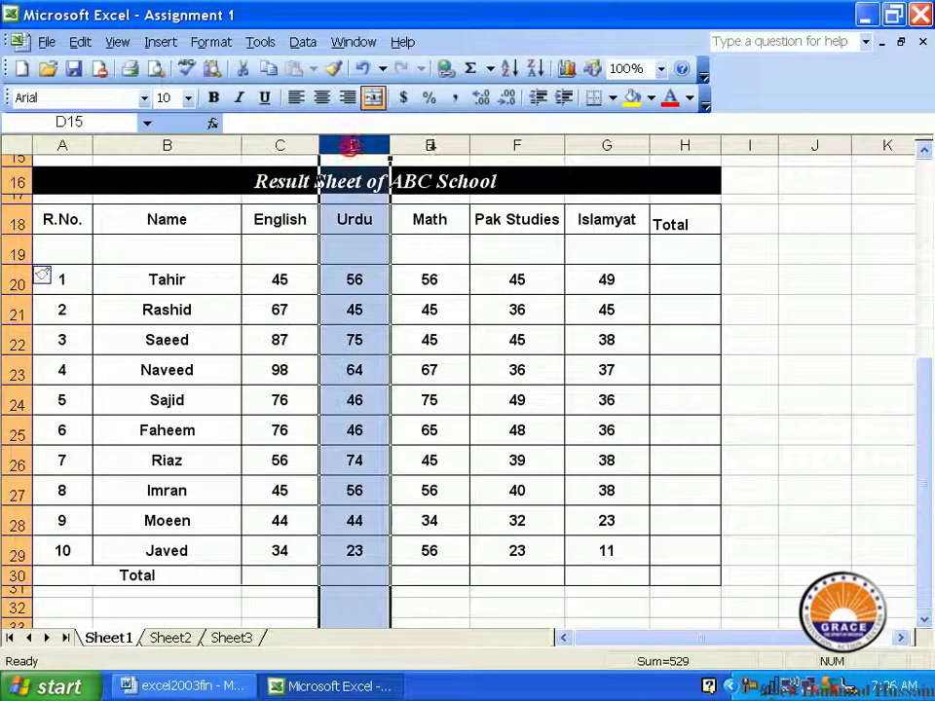
left_click(430, 145)
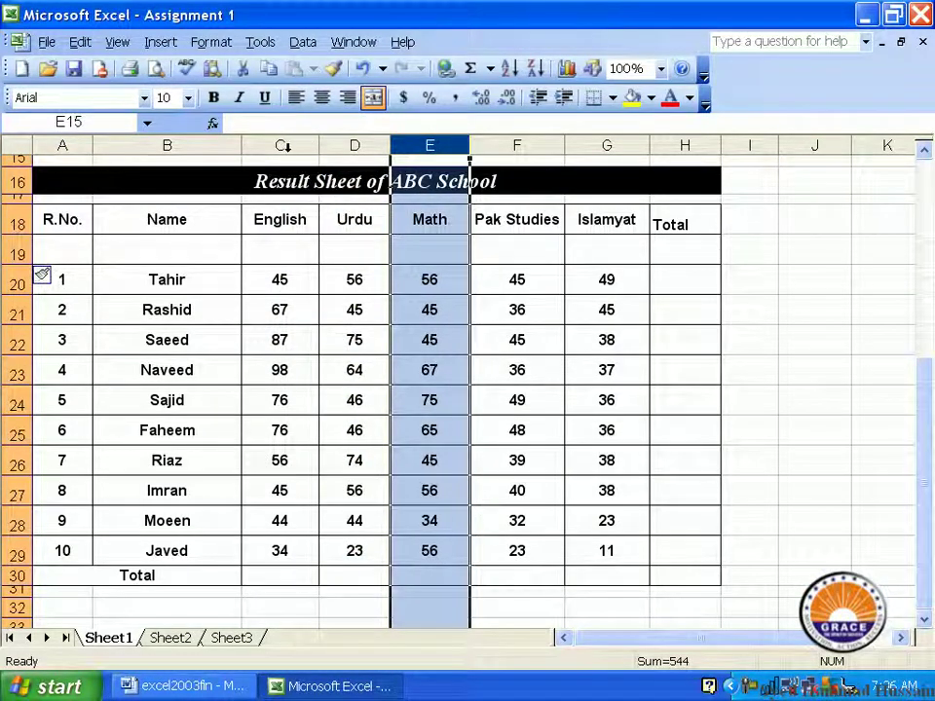
left_click(282, 145)
left_click(192, 144)
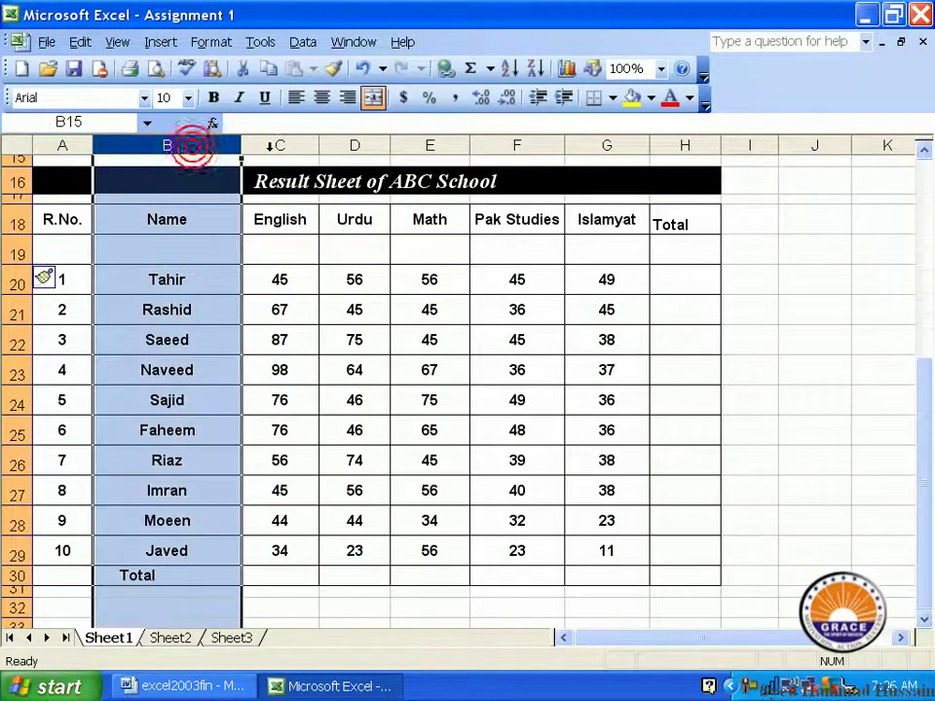
left_click(285, 145)
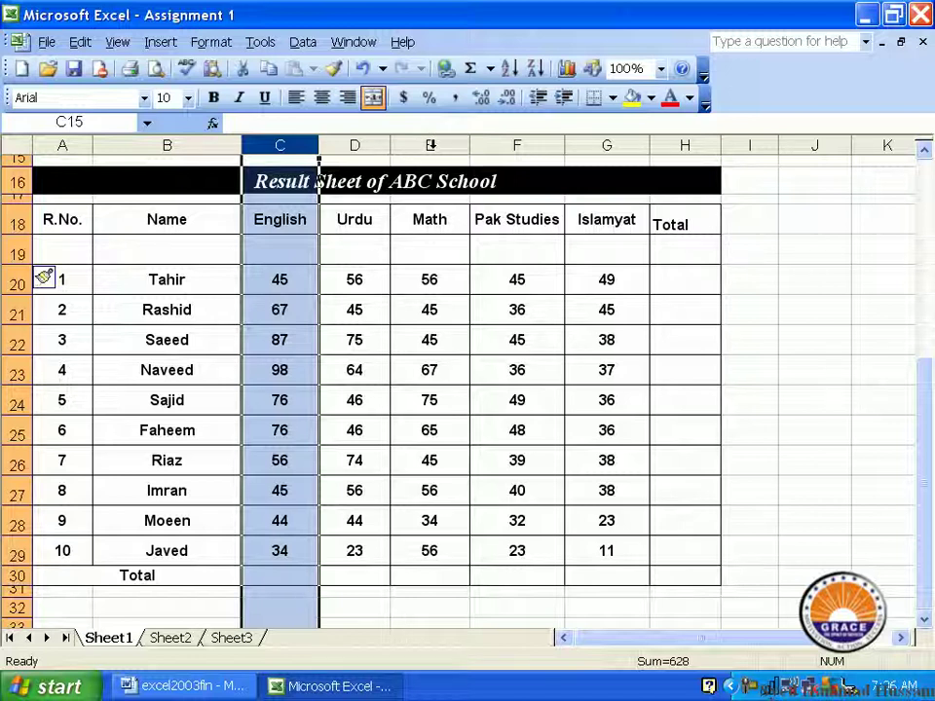
left_click(429, 149)
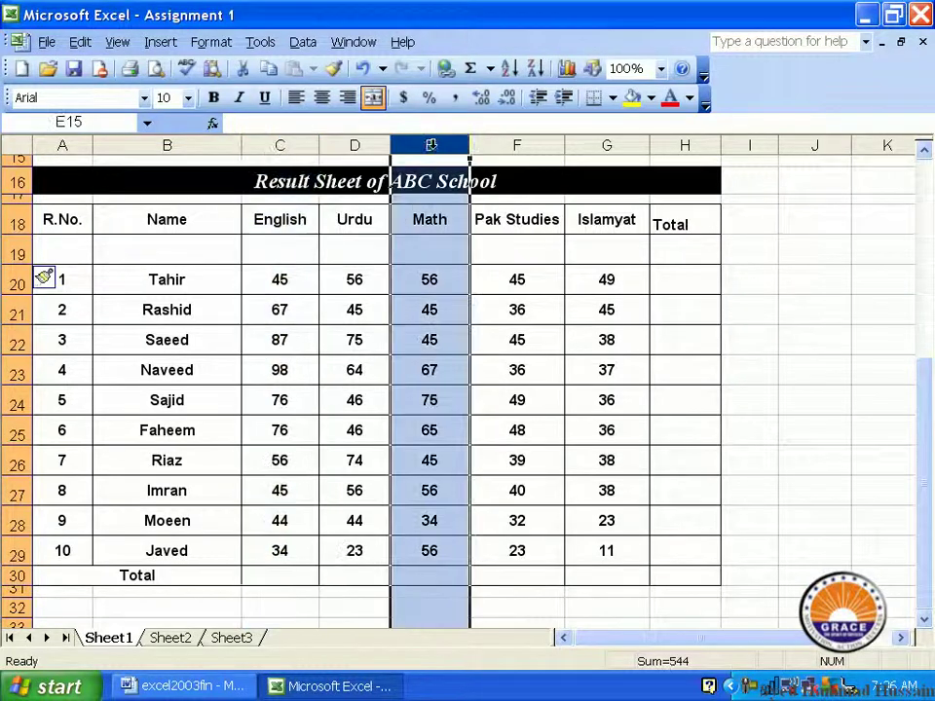
left_click(9, 311)
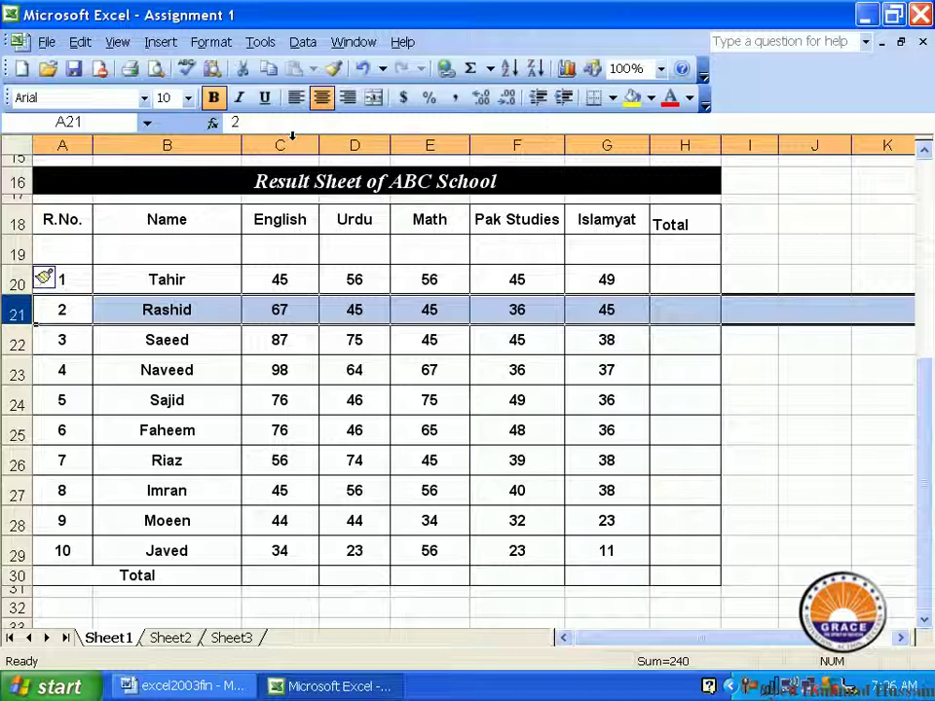
Insert a blank column between the English and Urdu columns of the result table
left_click(292, 139)
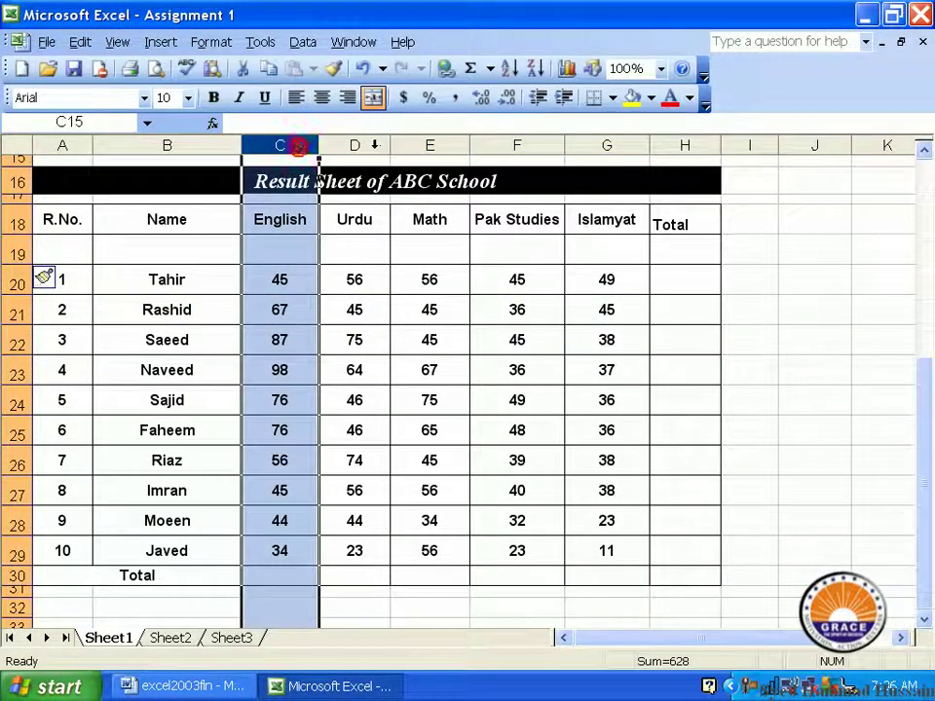
left_click(357, 144)
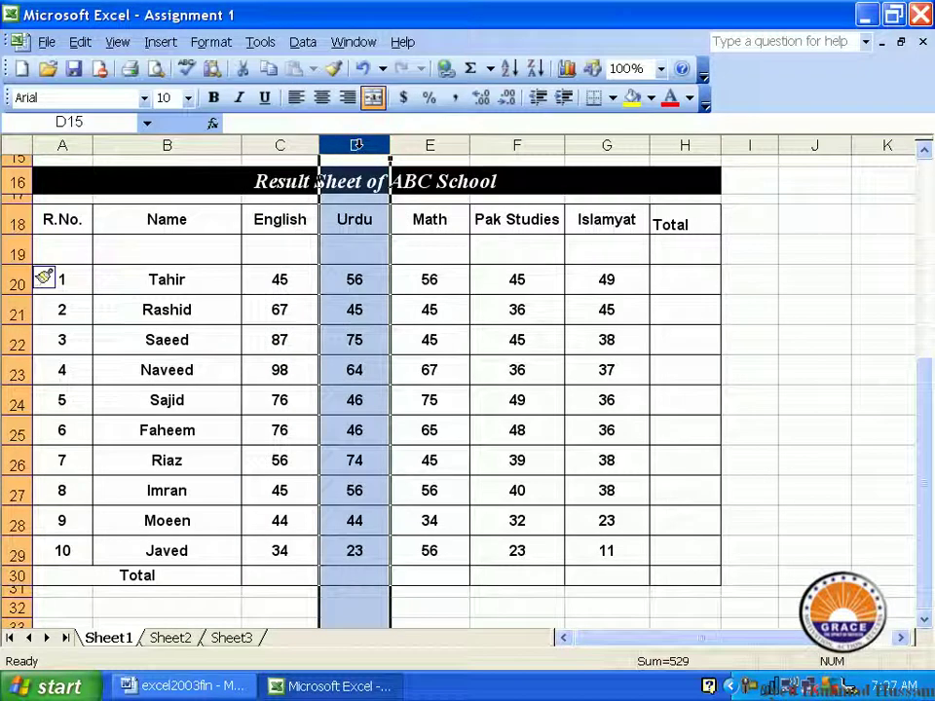
left_click(161, 42)
left_click(215, 93)
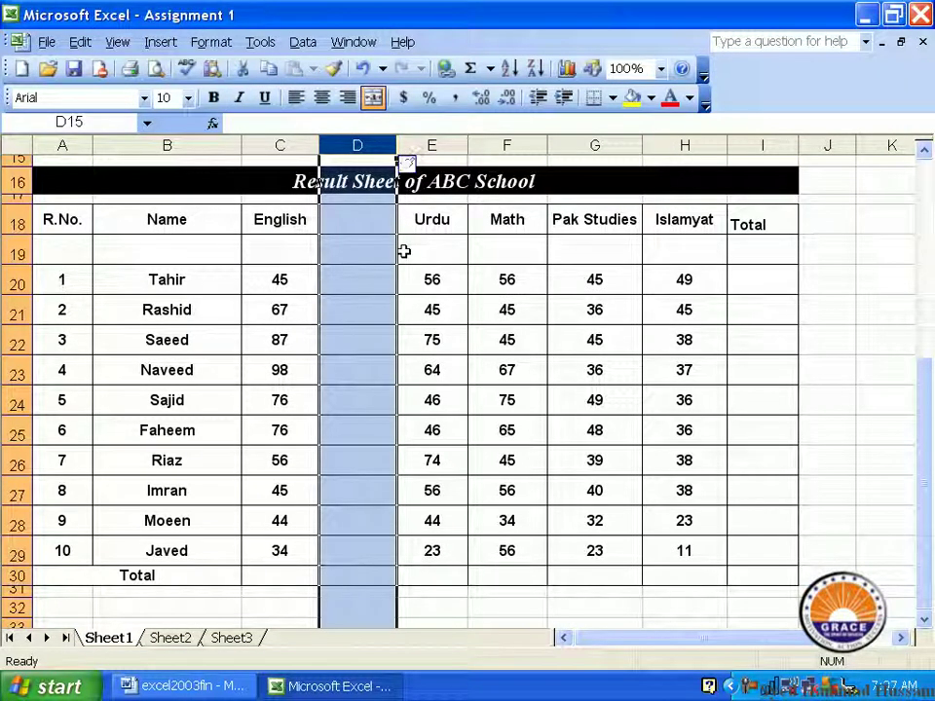
Insert two new worksheets one after the other, in front of Sheet1
left_click(168, 46)
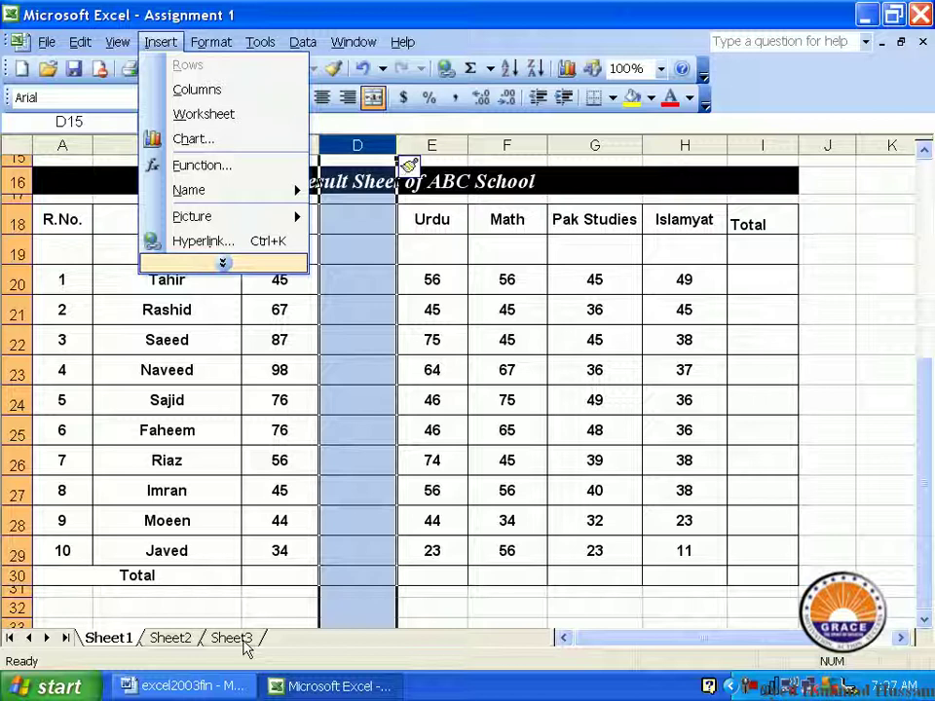
mouse_move(107, 46)
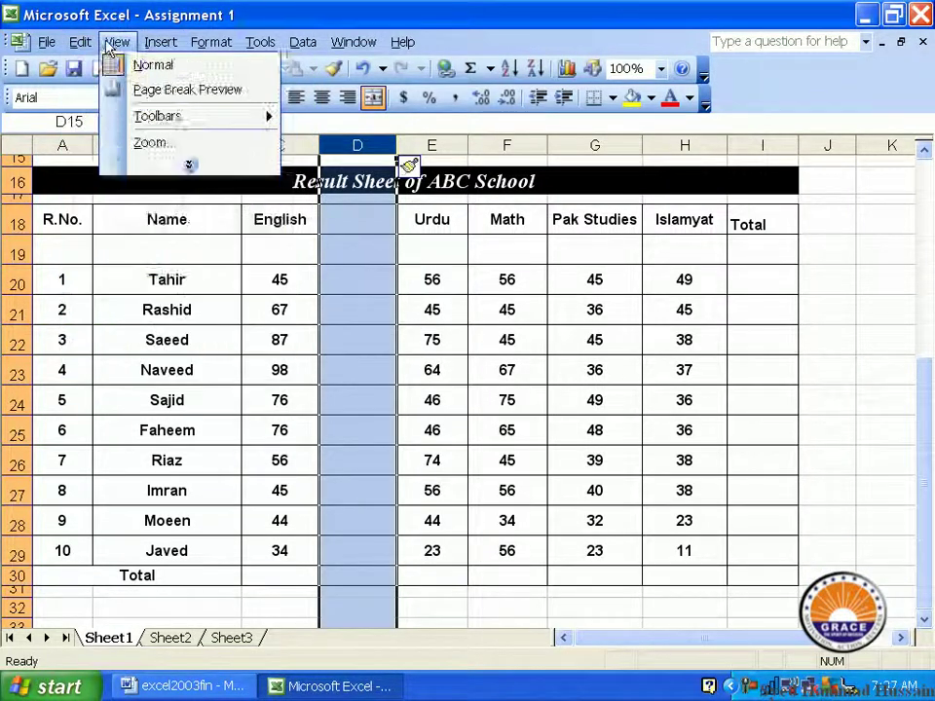
mouse_move(161, 42)
left_click(204, 114)
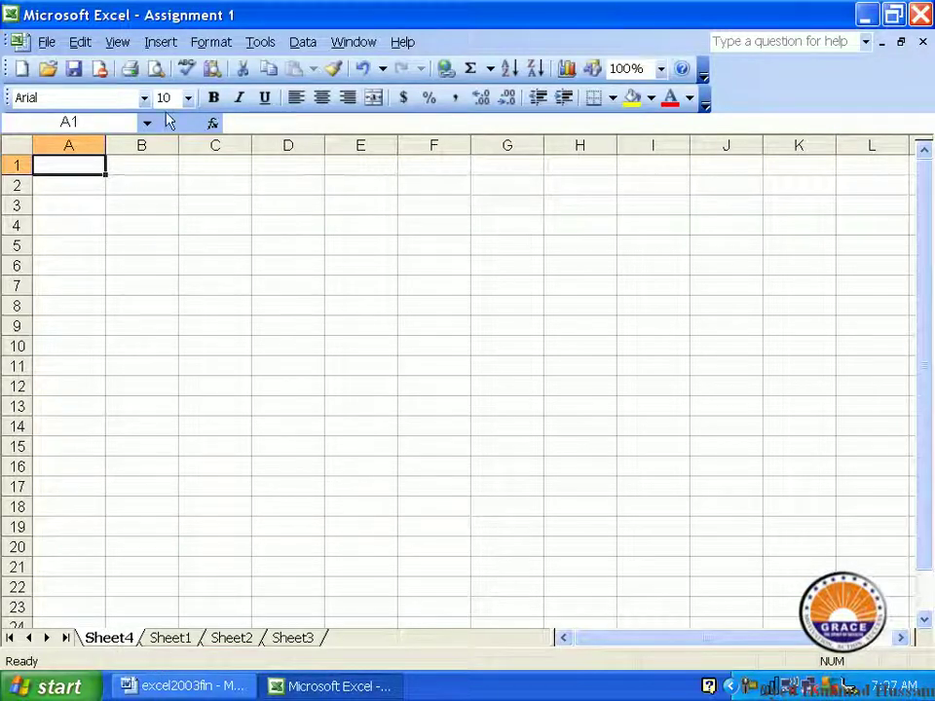
left_click(160, 42)
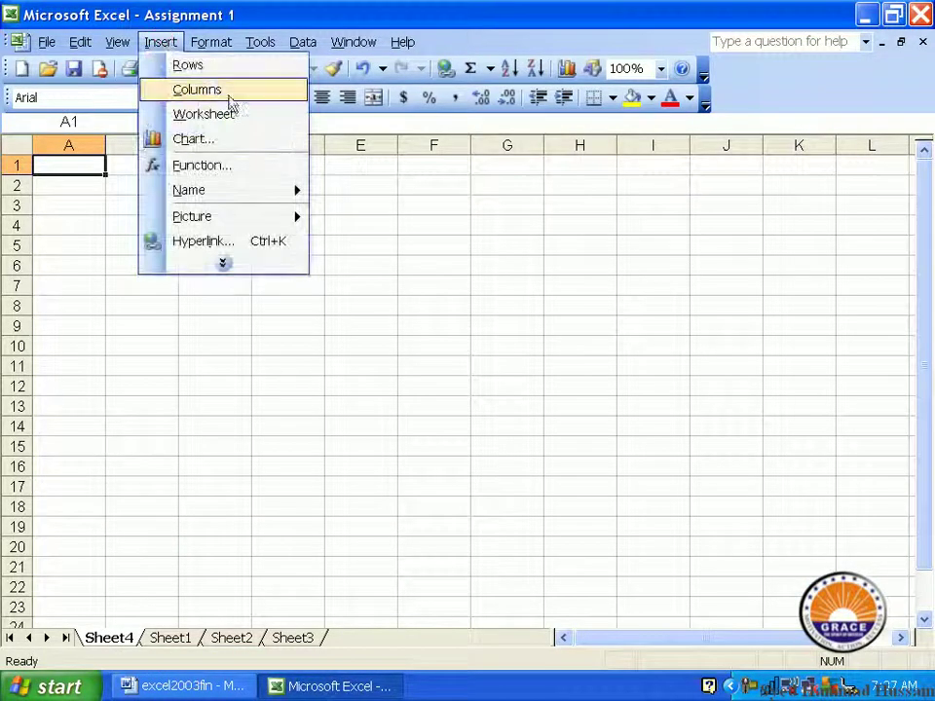
left_click(233, 113)
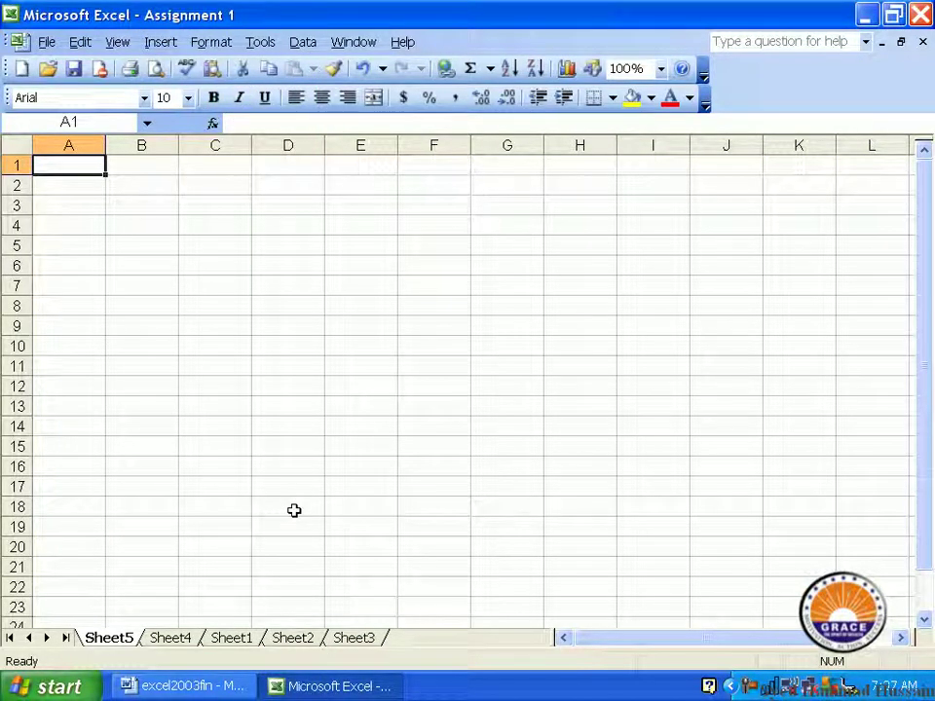
Insert another blank worksheet in front of Sheet4, using the Worksheet type among the general templates
left_click(175, 645)
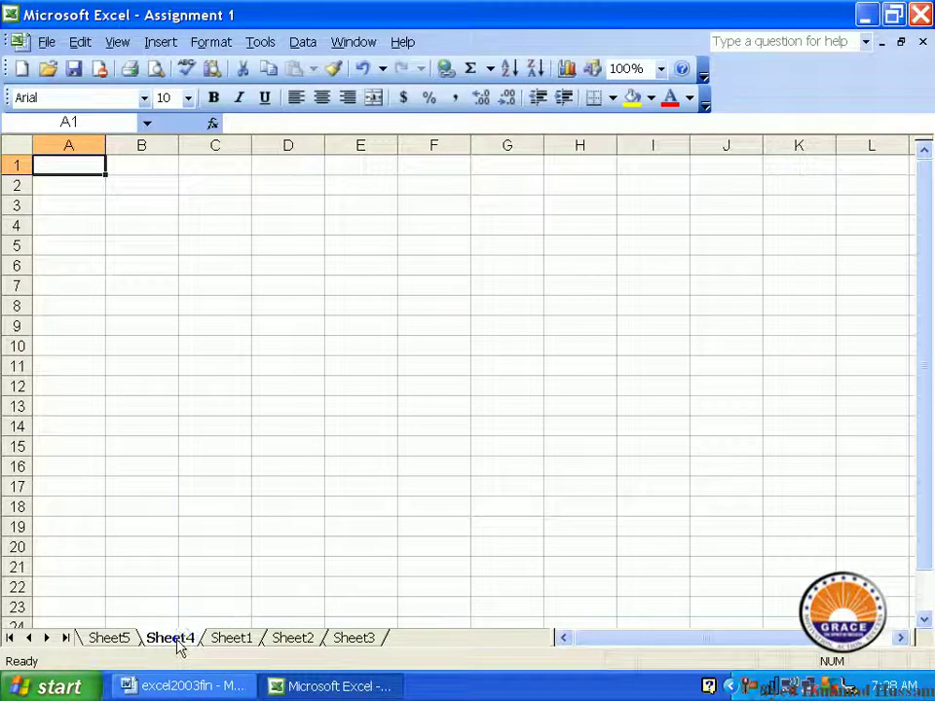
right_click(179, 647)
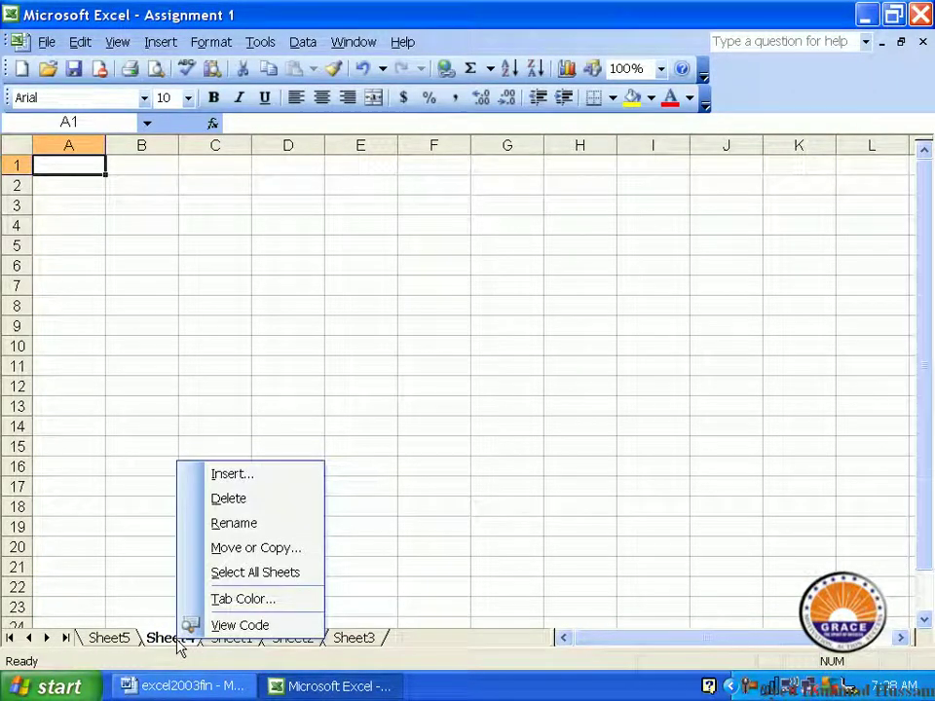
left_click(294, 477)
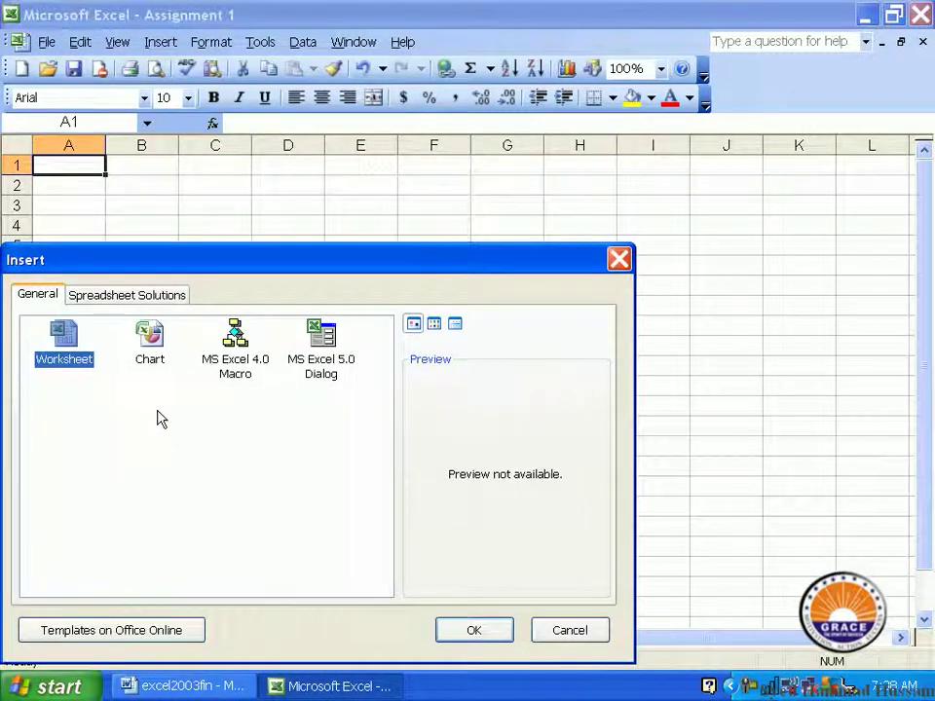
double_click(67, 335)
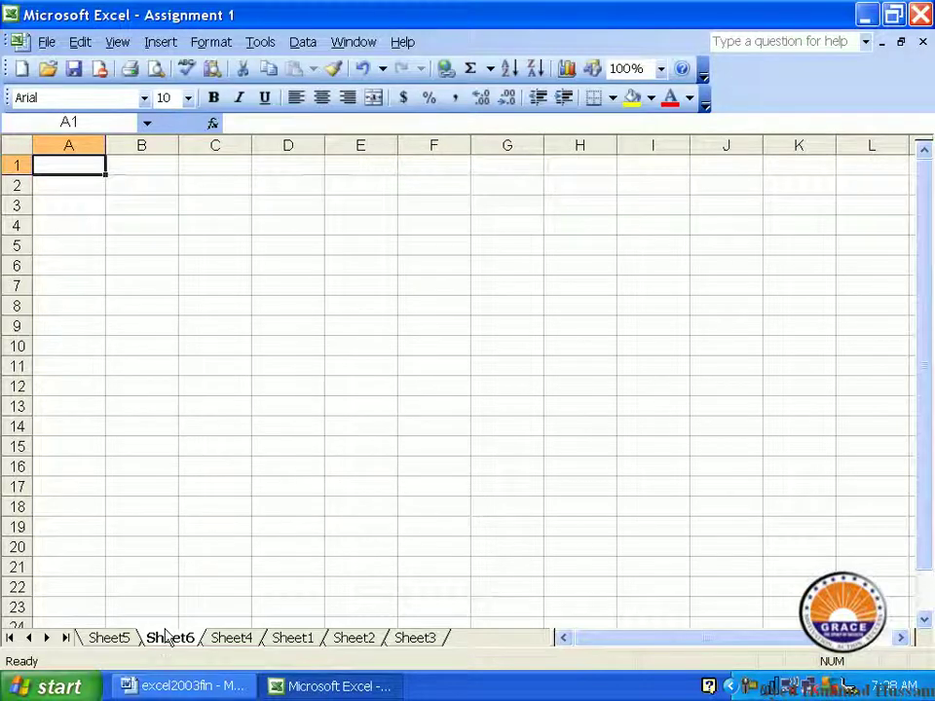
Return to Sheet1 and delete the empty row 19 below the table header
left_click(290, 639)
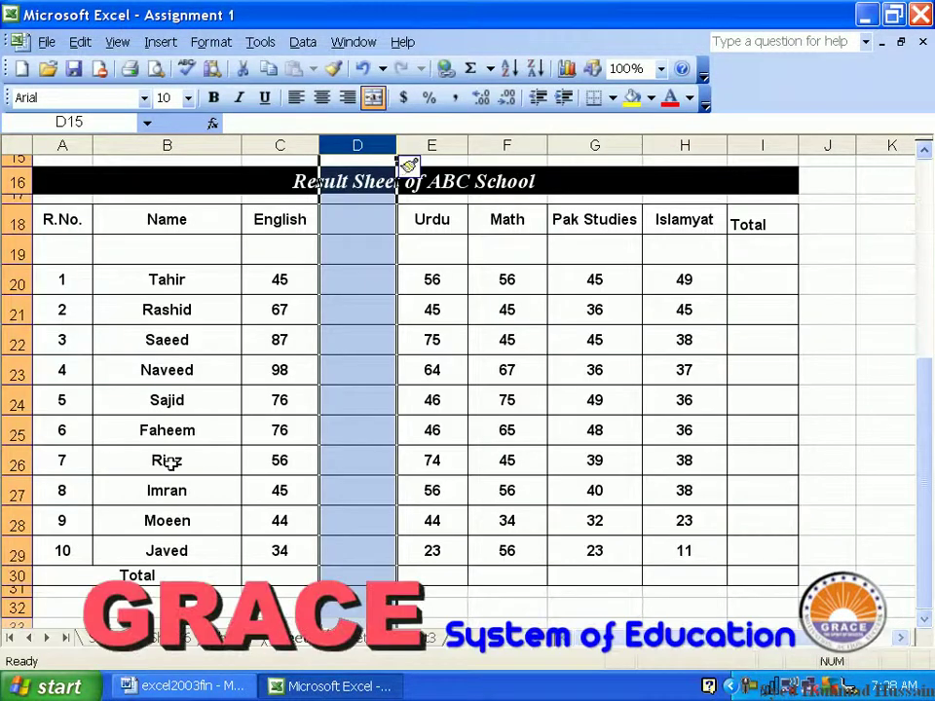
left_click(17, 281)
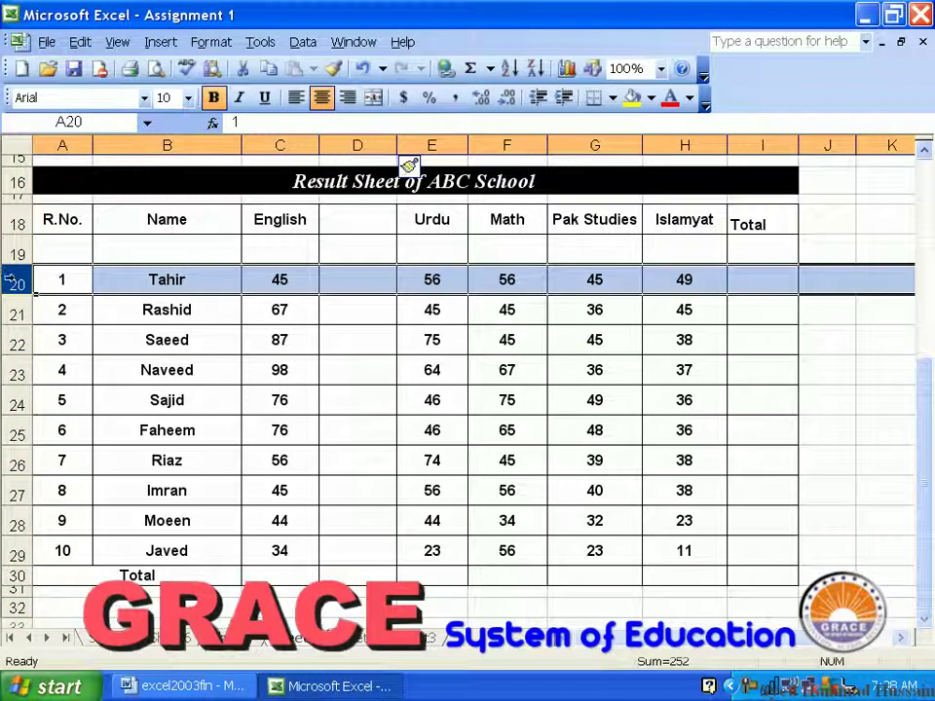
left_click(17, 251)
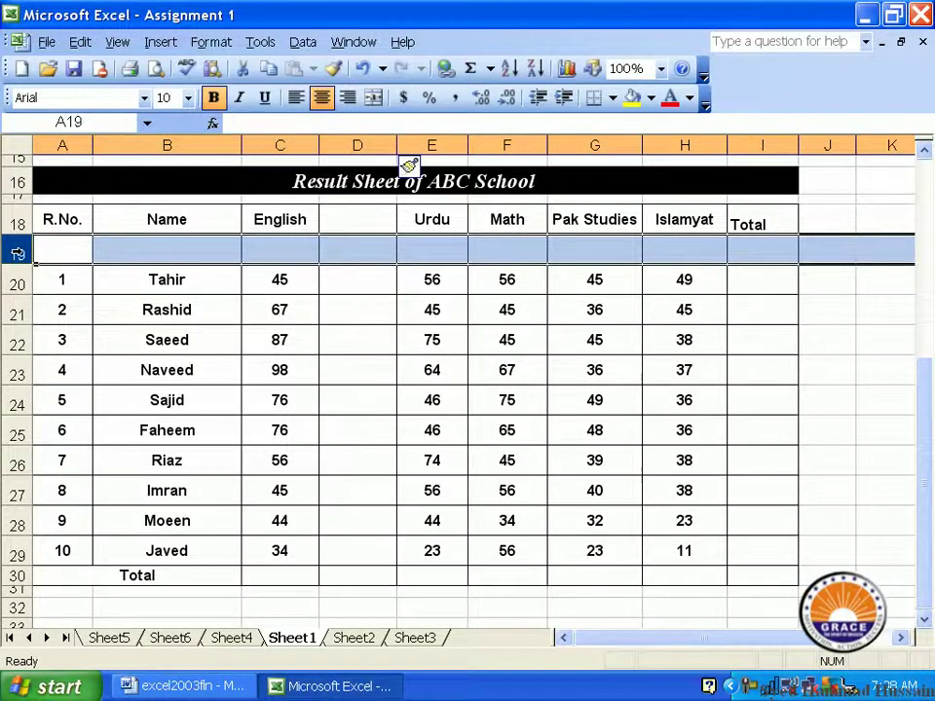
right_click(19, 253)
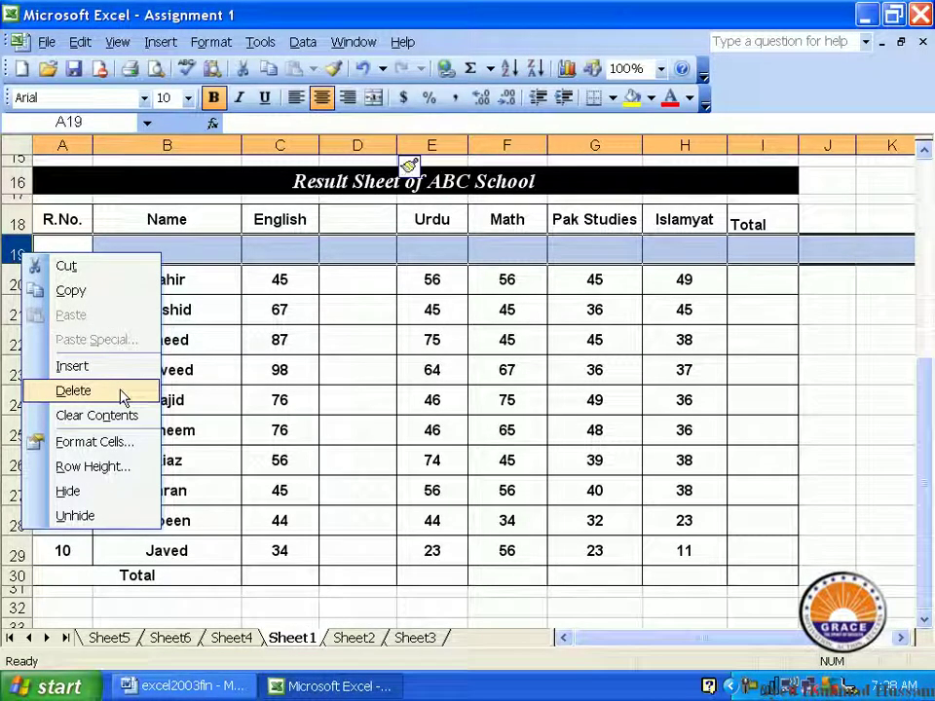
left_click(74, 391)
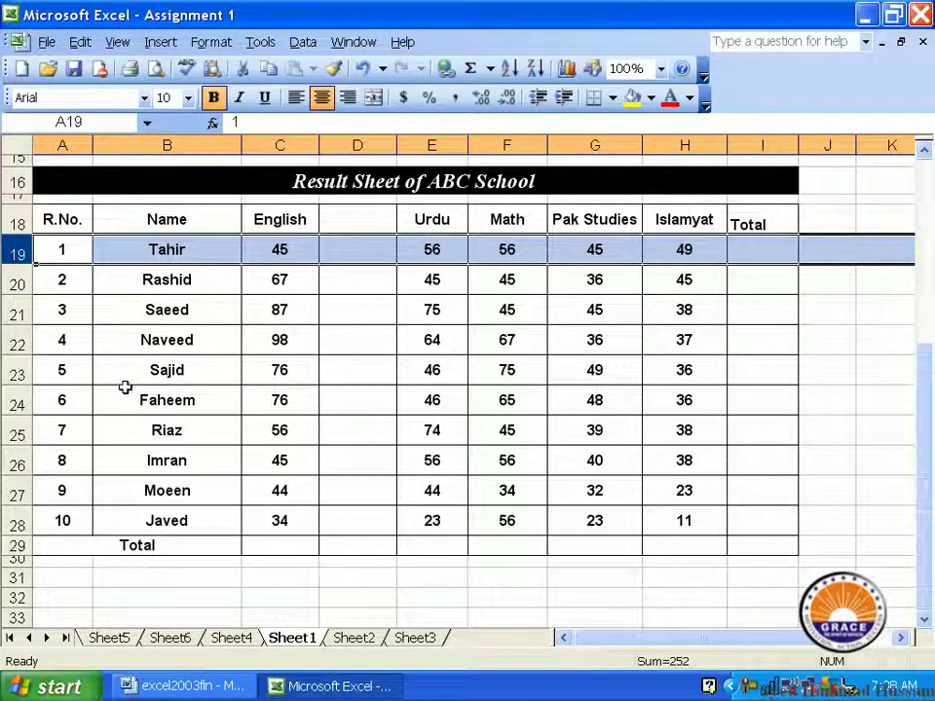
Undo the row deletion and delete the empty row 19 once more
left_click(88, 45)
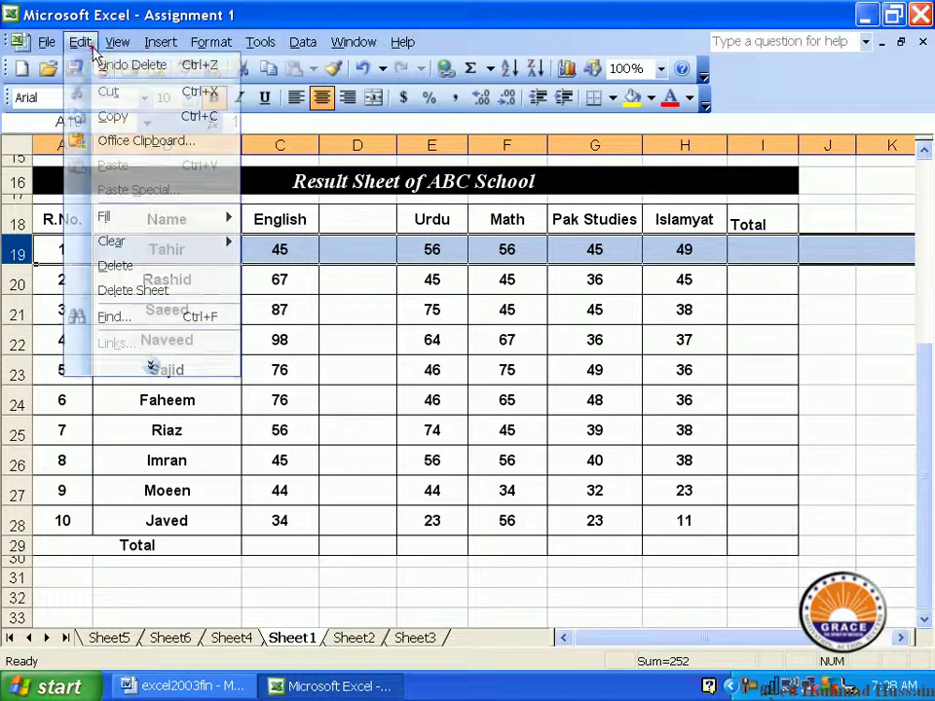
left_click(78, 65)
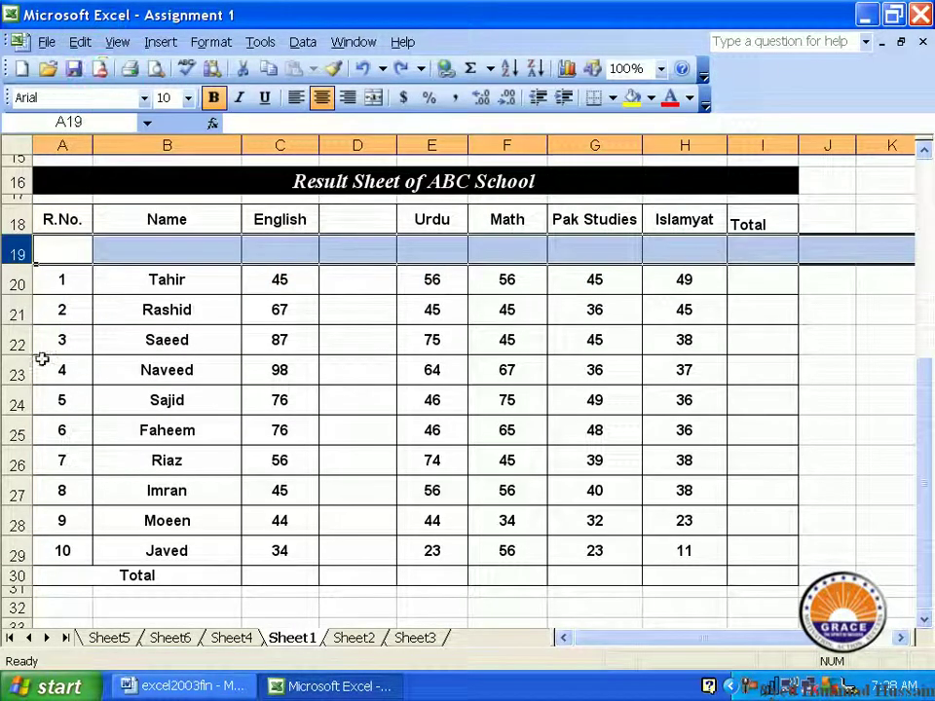
left_click(80, 42)
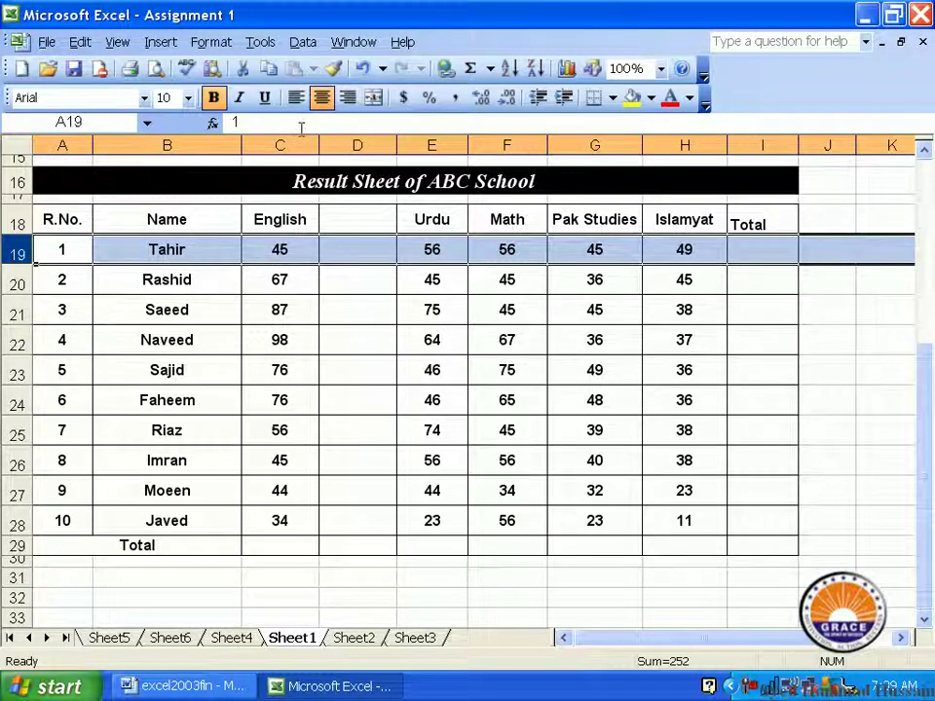
Delete the whole Name column (column B) of the result table and undo that deletion
left_click(216, 138)
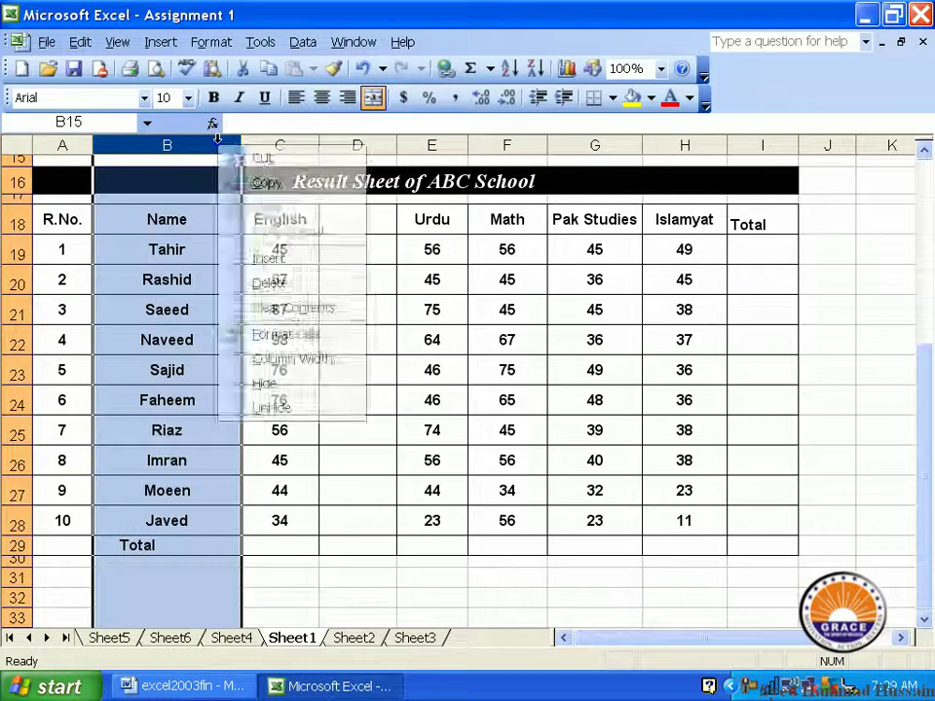
right_click(217, 140)
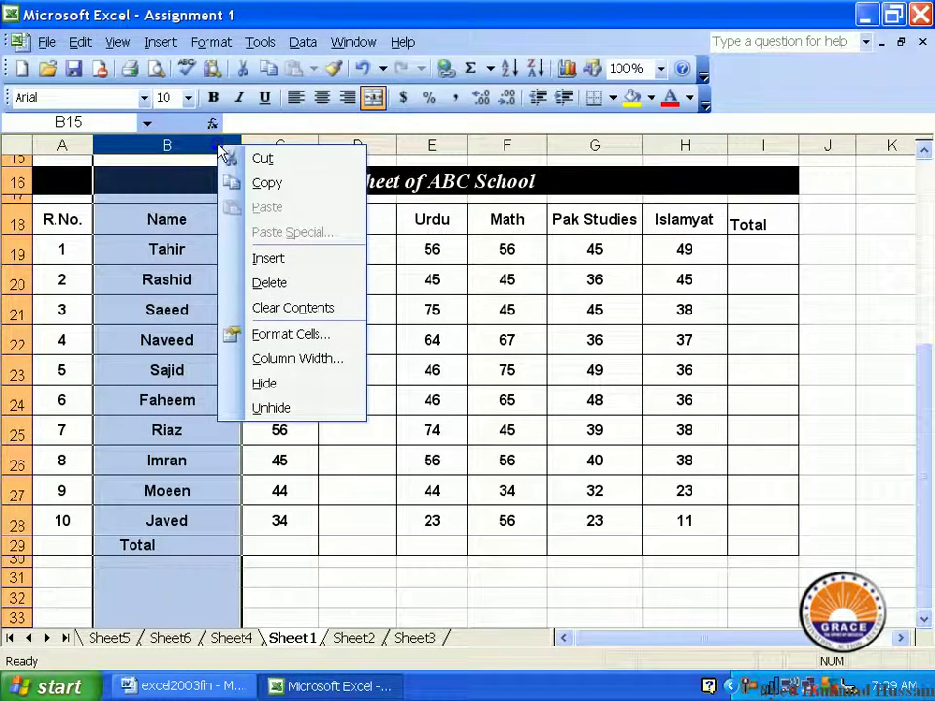
left_click(295, 286)
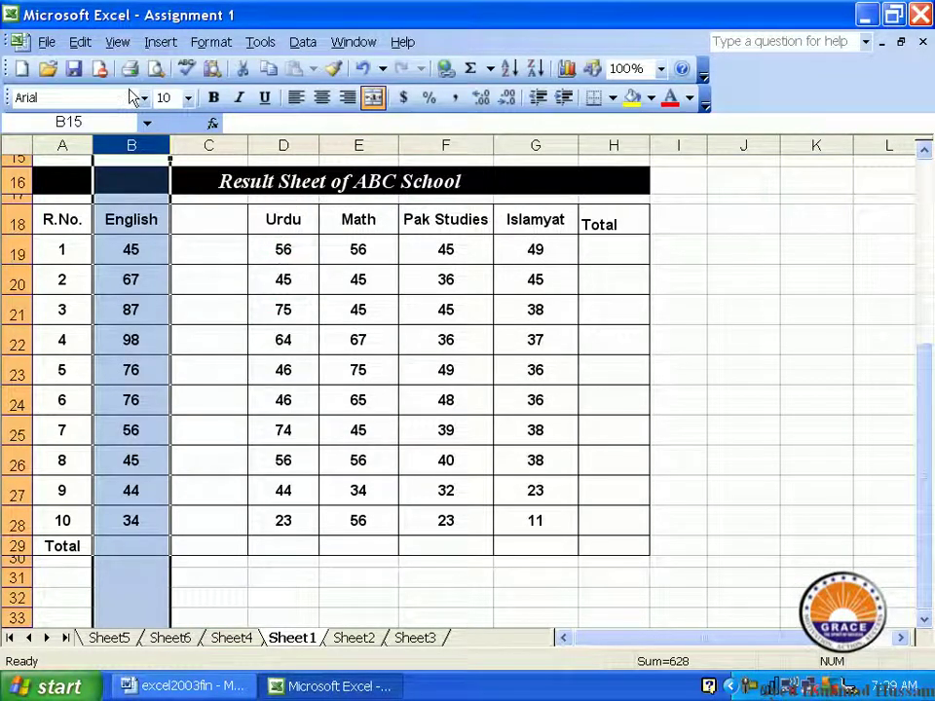
left_click(79, 42)
left_click(102, 70)
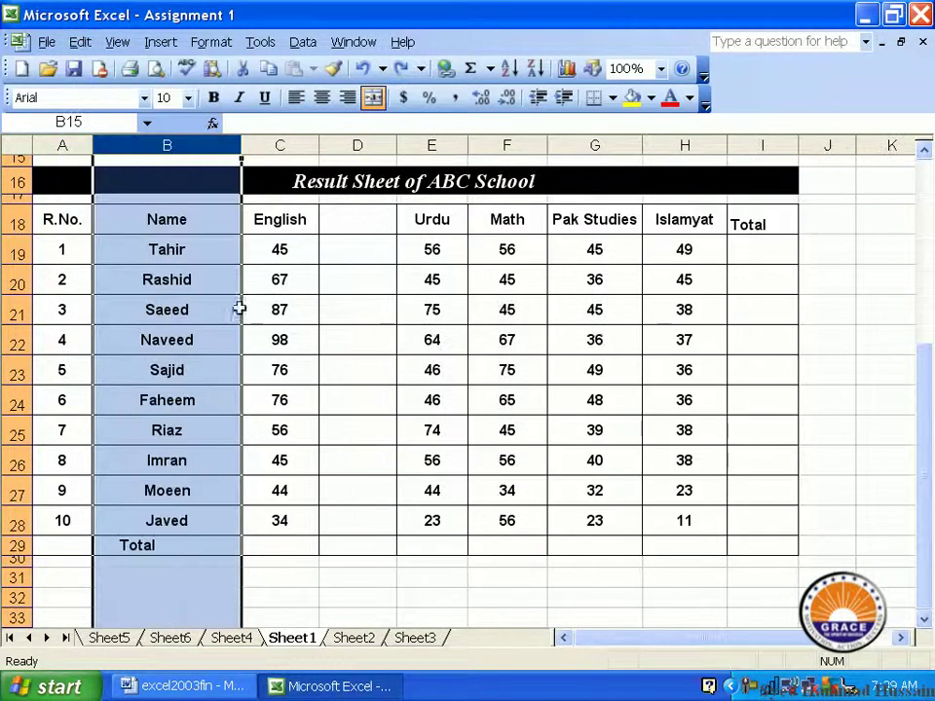
Delete the blank worksheet Sheet5 and insert a new blank worksheet in front of Sheet6
left_click(122, 639)
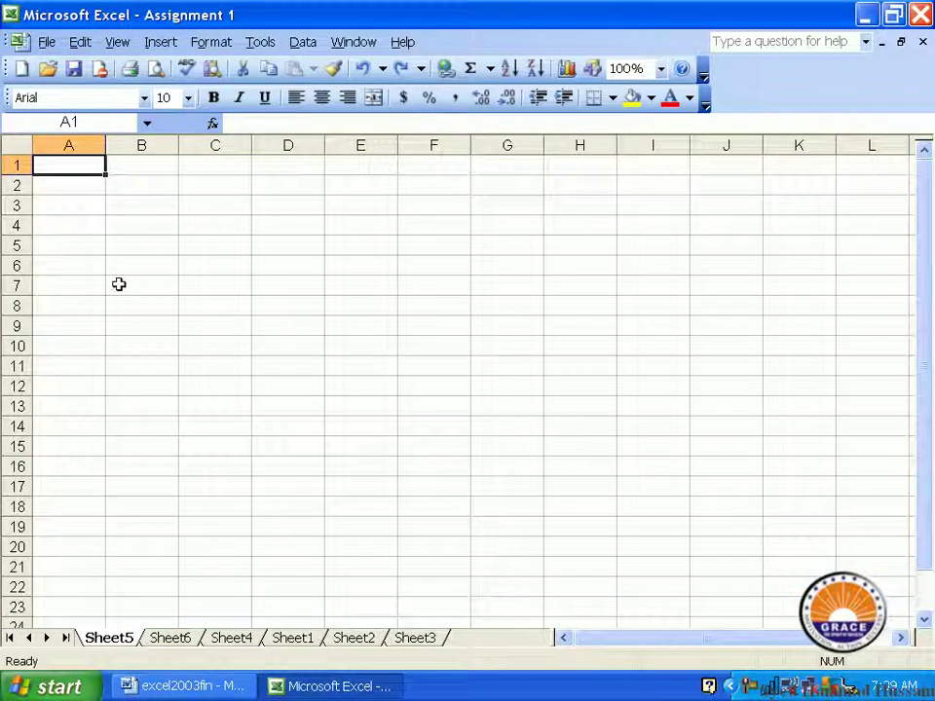
left_click(82, 43)
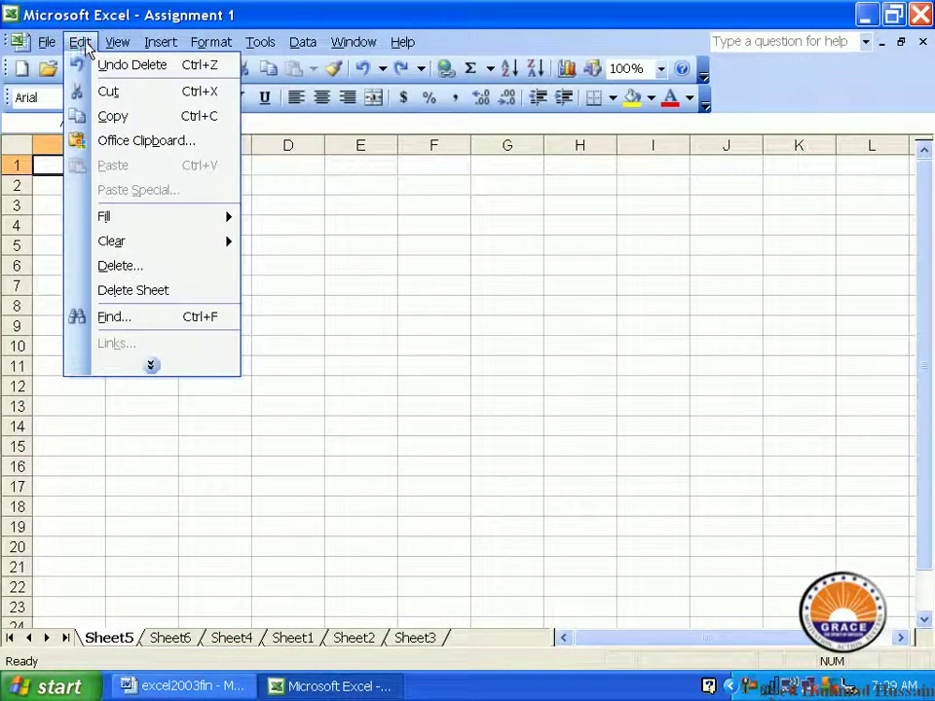
left_click(190, 302)
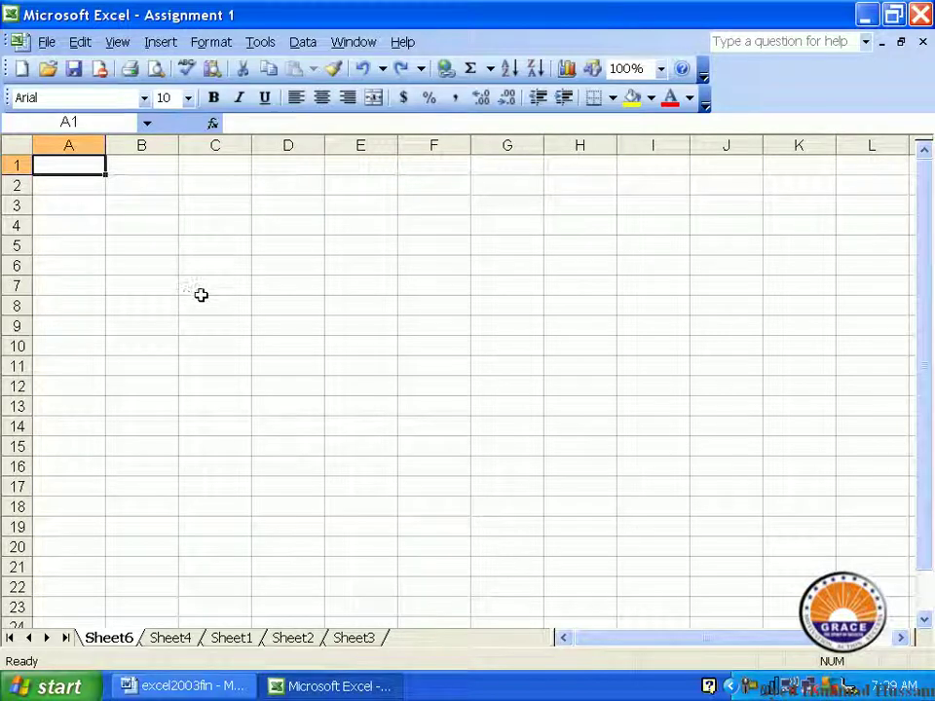
left_click(154, 43)
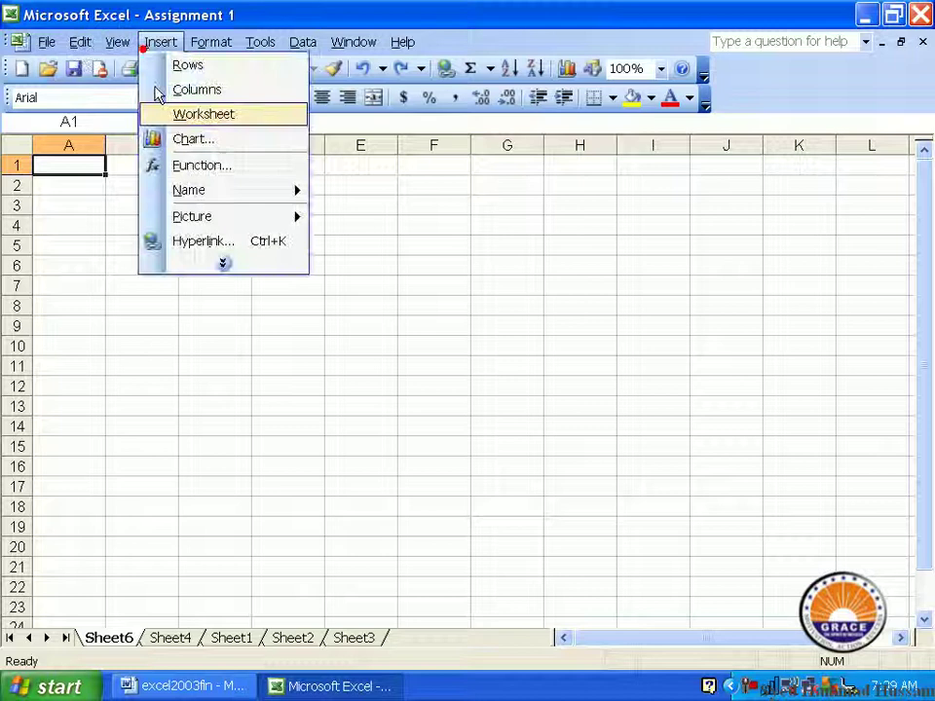
left_click(224, 117)
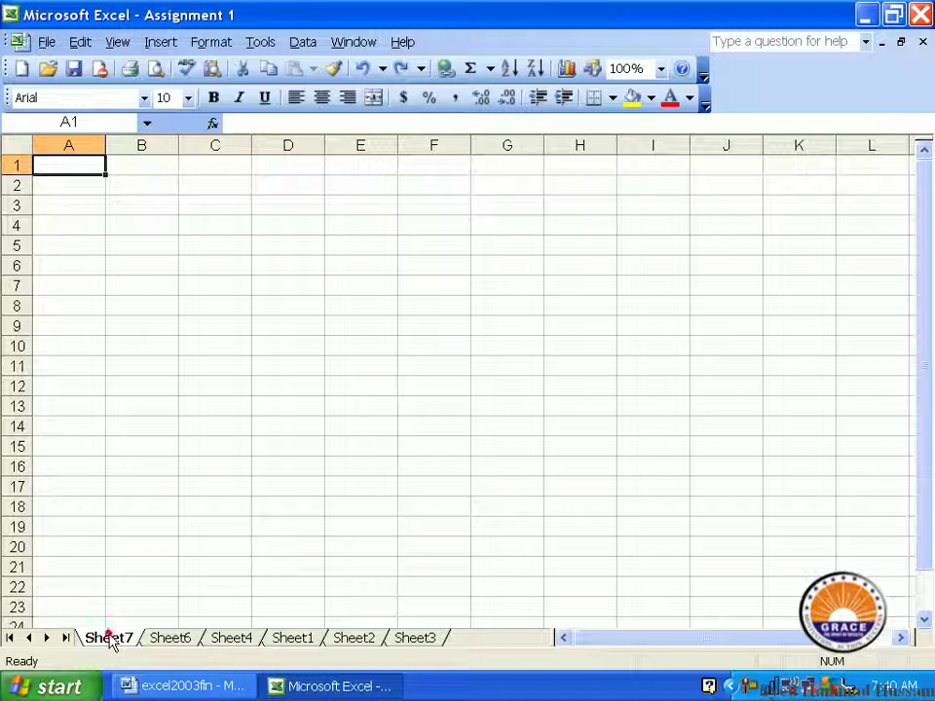
Rename Sheet1, which holds the result table, as januray
left_click(290, 641)
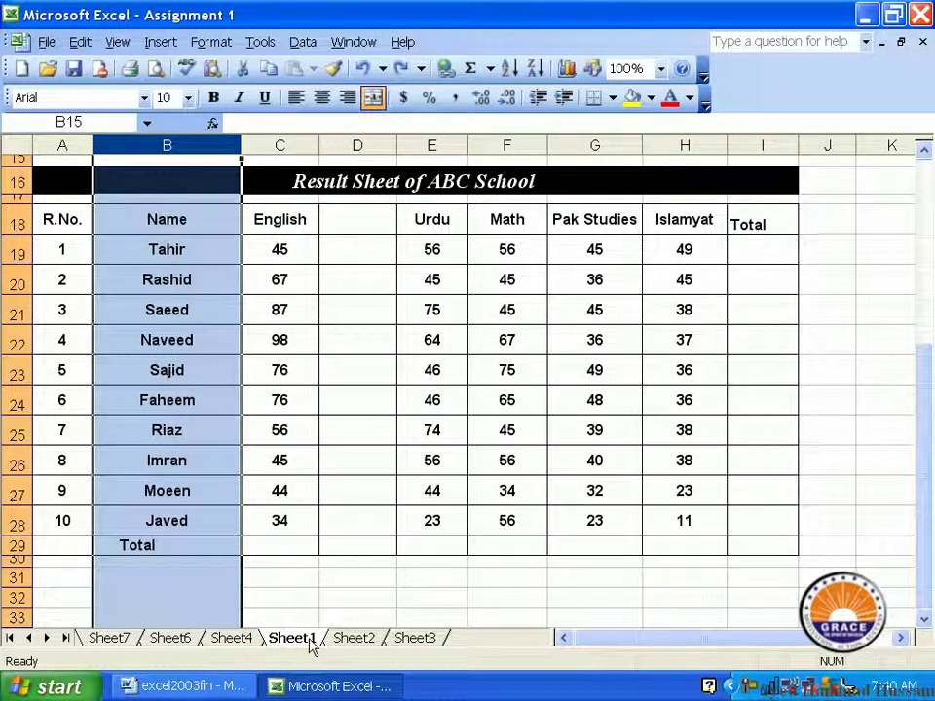
right_click(310, 643)
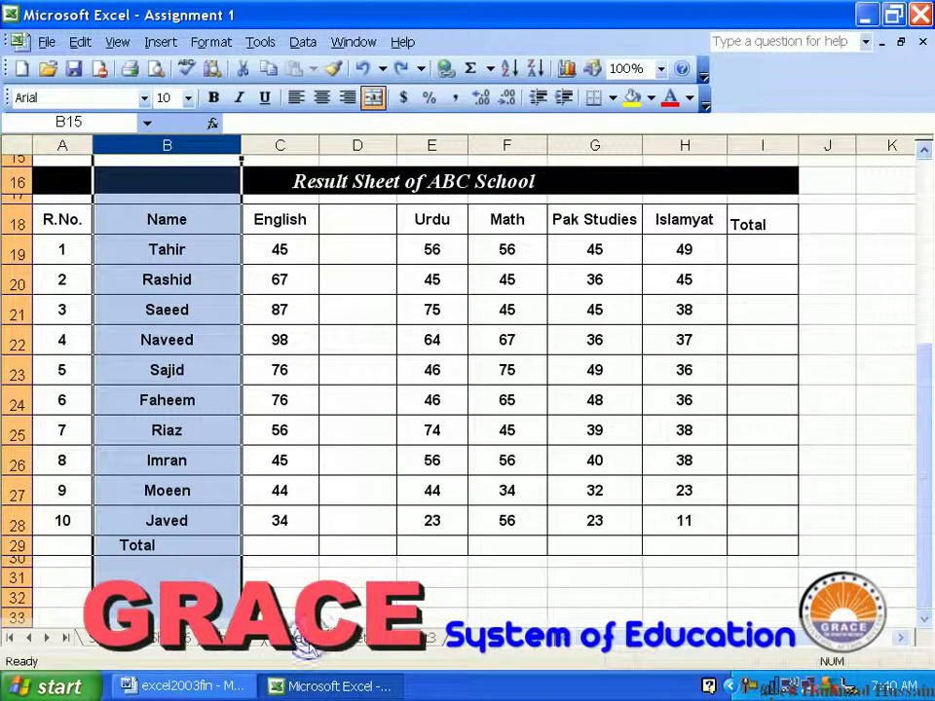
right_click(311, 644)
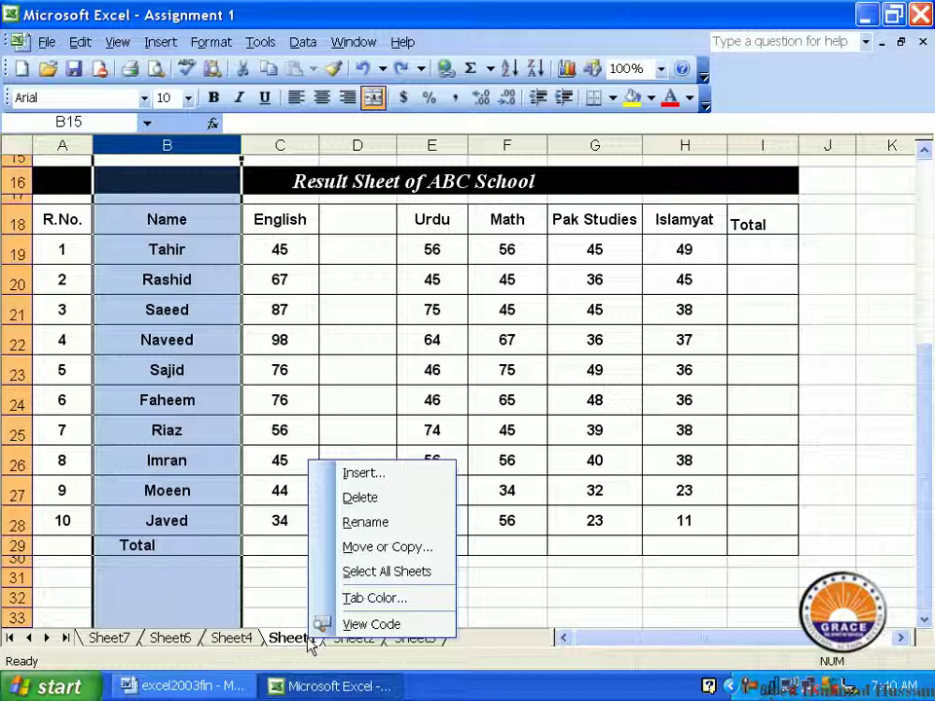
left_click(399, 524)
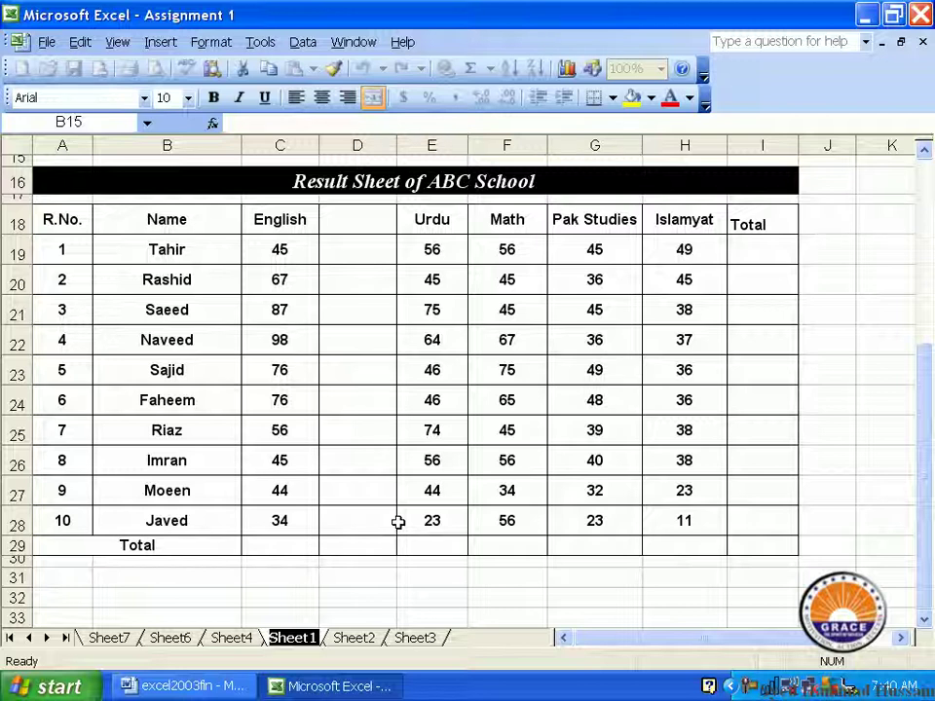
type("jan")
key("Return")
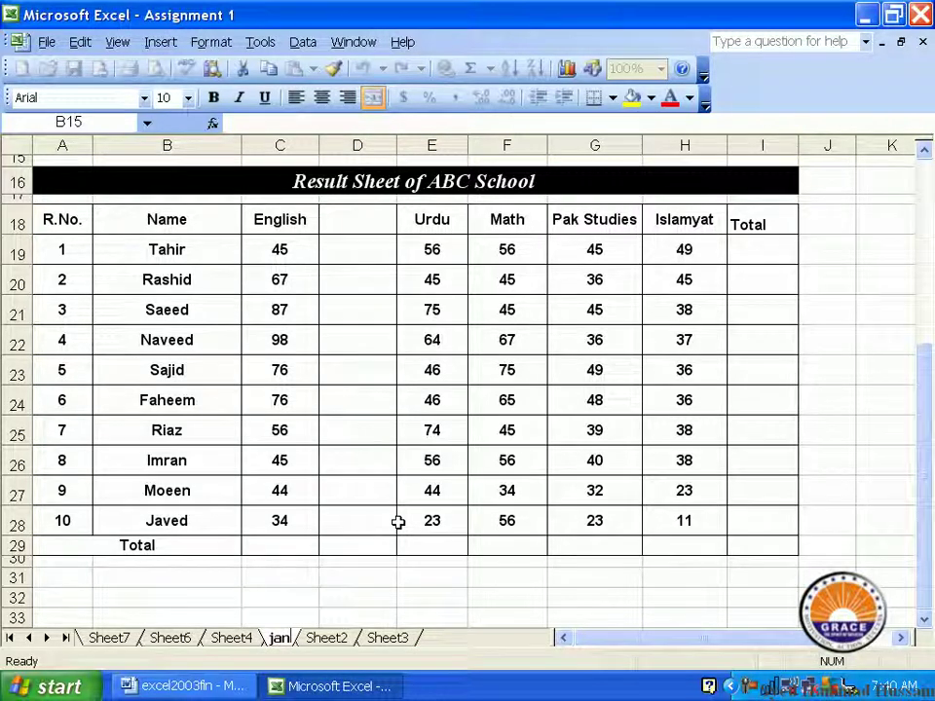
type("uray")
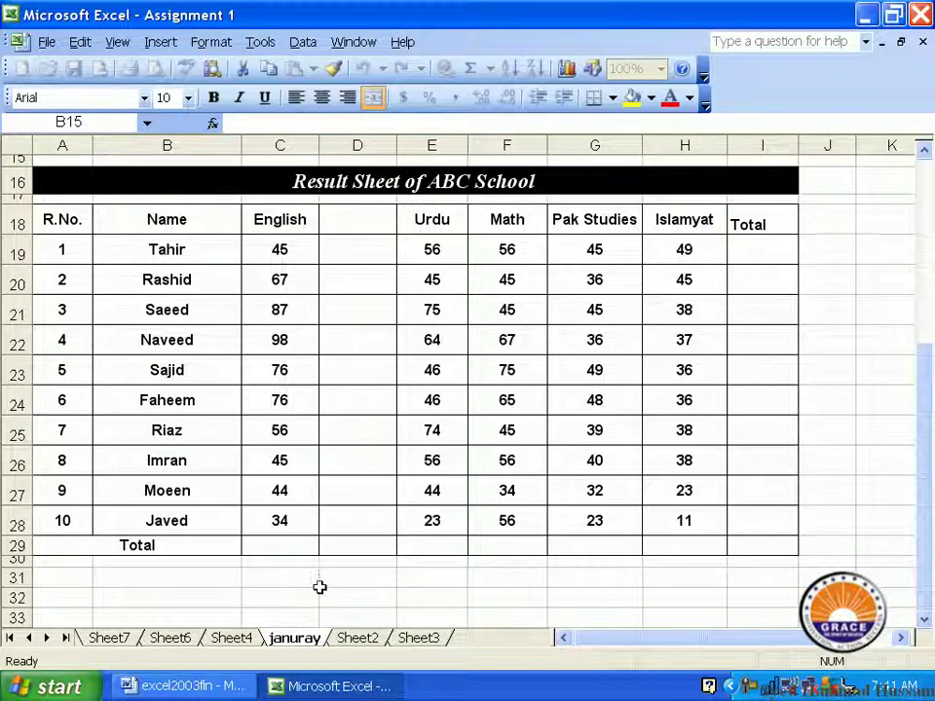
Rename the blank worksheet Sheet7 as feb
left_click(192, 645)
left_click(98, 641)
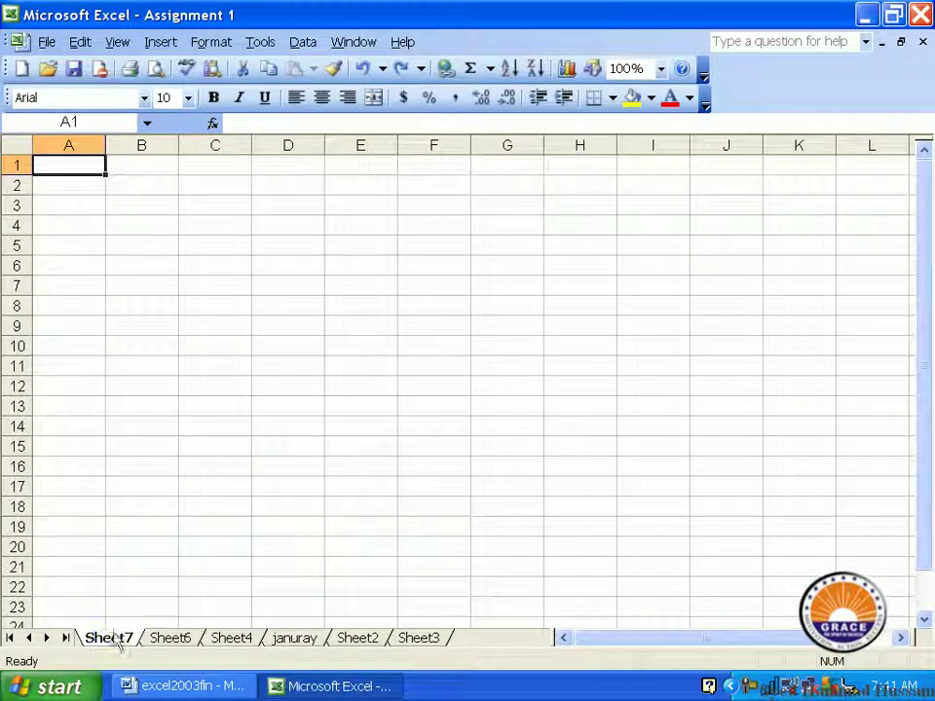
right_click(122, 643)
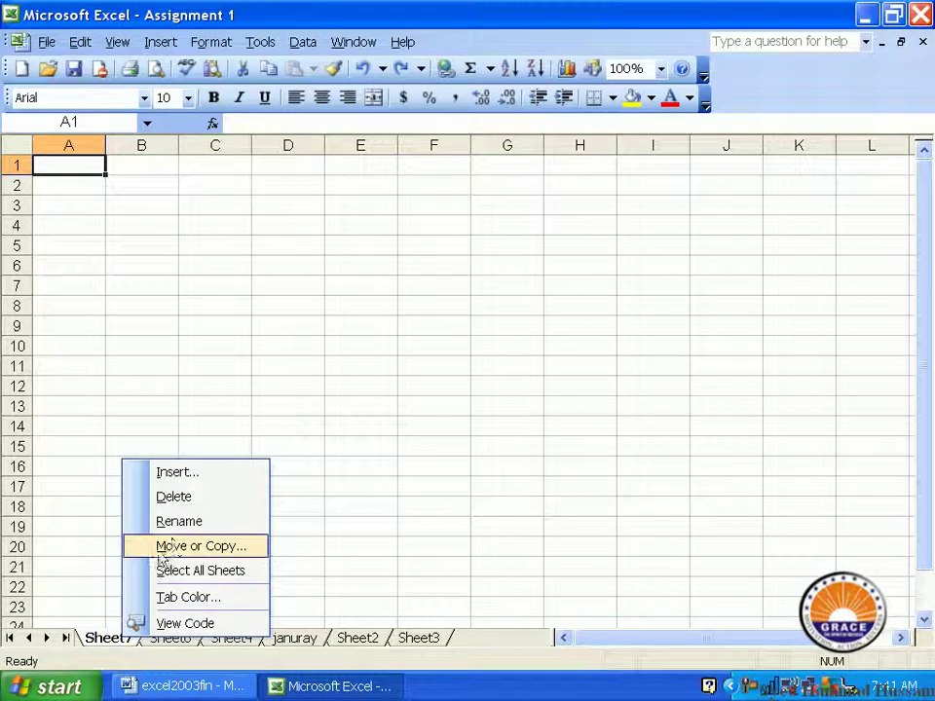
left_click(184, 520)
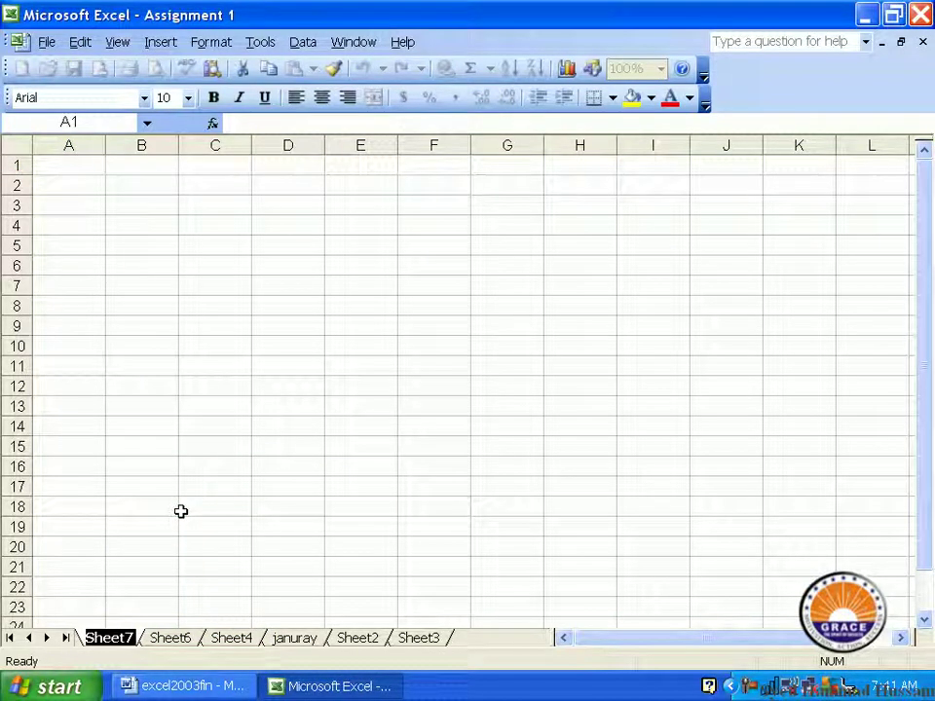
type("fe")
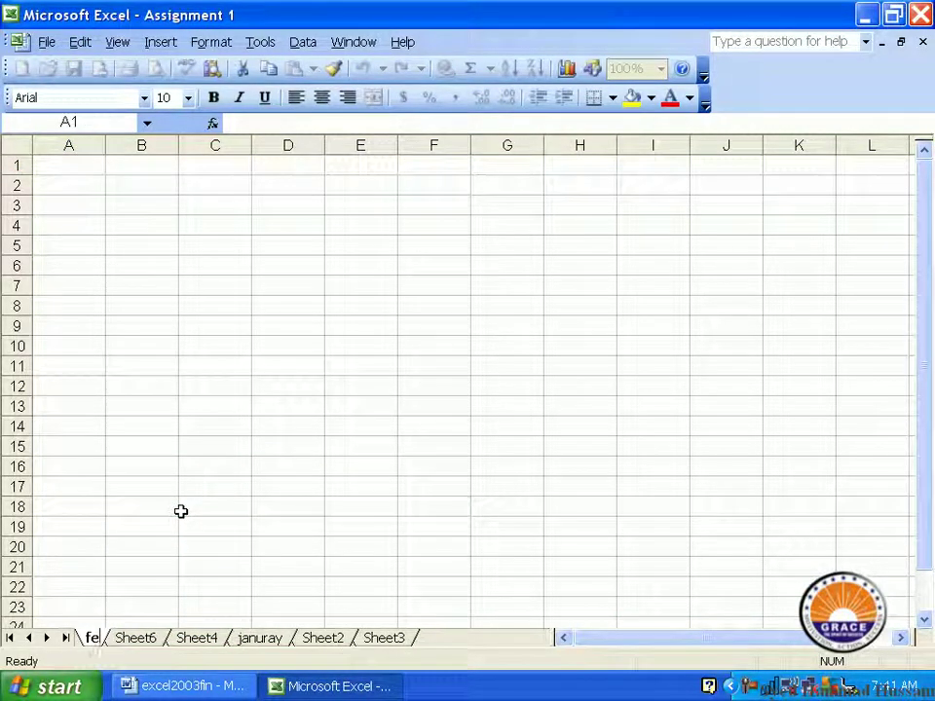
type("b")
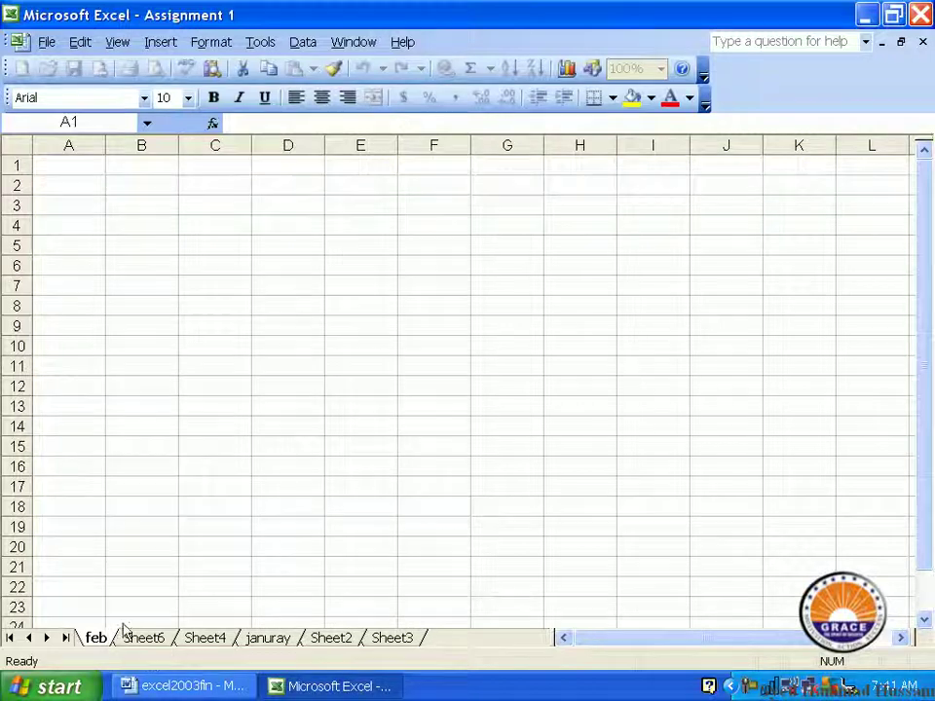
left_click(146, 641)
Set the tab color of the januray sheet to yellow
left_click(277, 639)
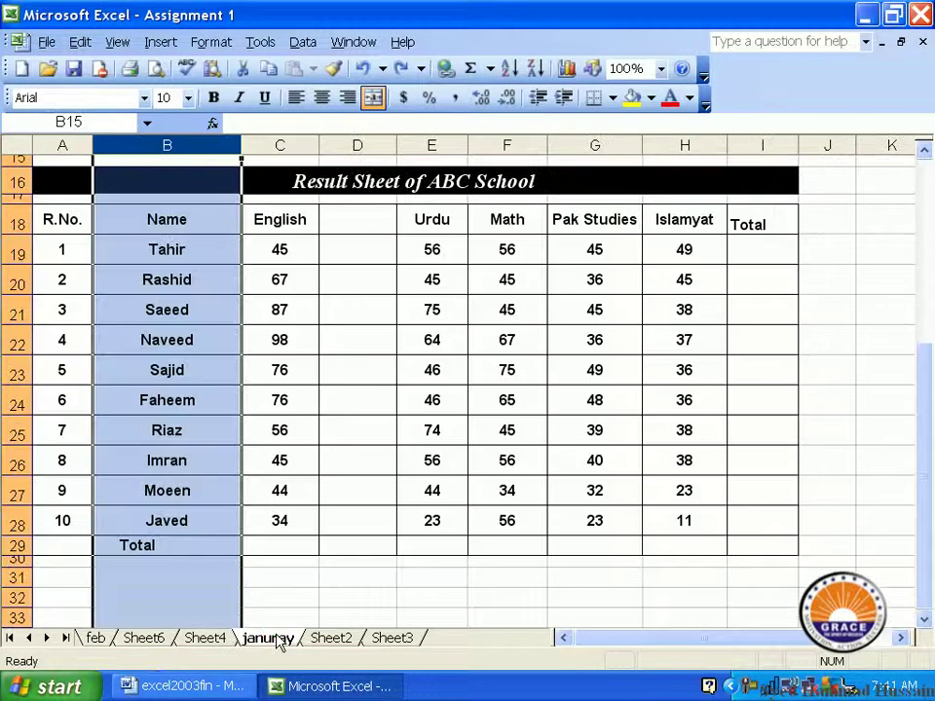
right_click(277, 641)
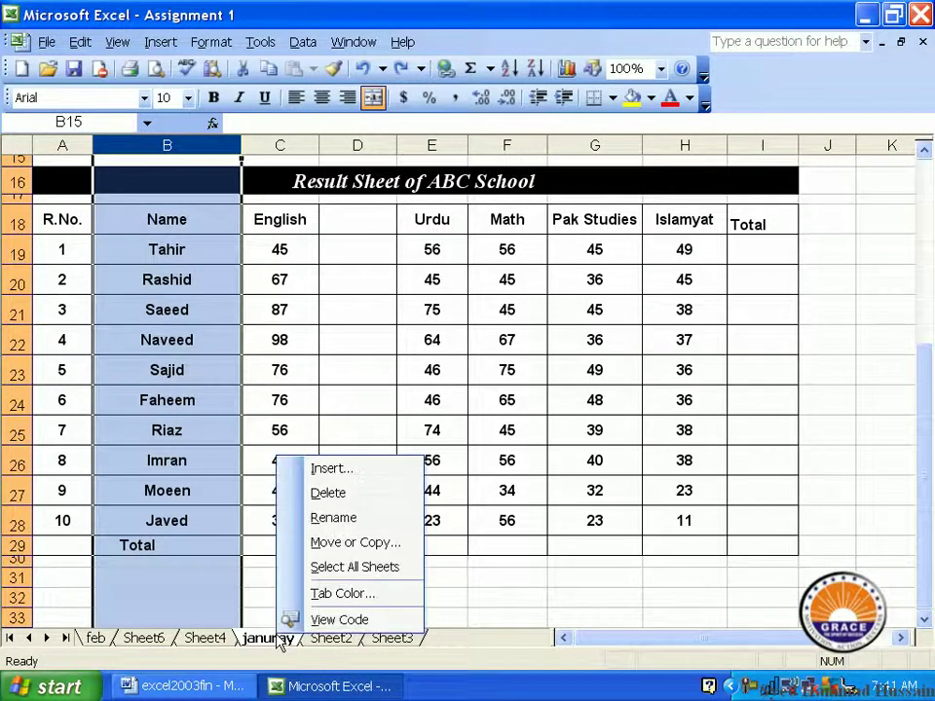
left_click(375, 598)
left_click(341, 542)
left_click(324, 645)
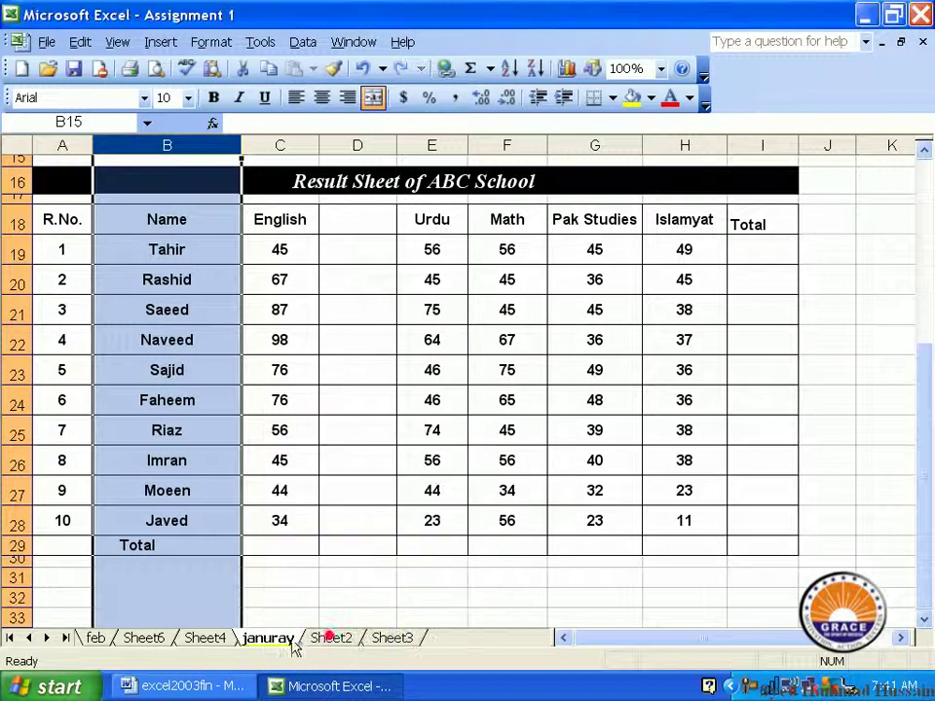
Set the tab color of the feb sheet to dark red and switch to Sheet6
left_click(94, 638)
right_click(103, 637)
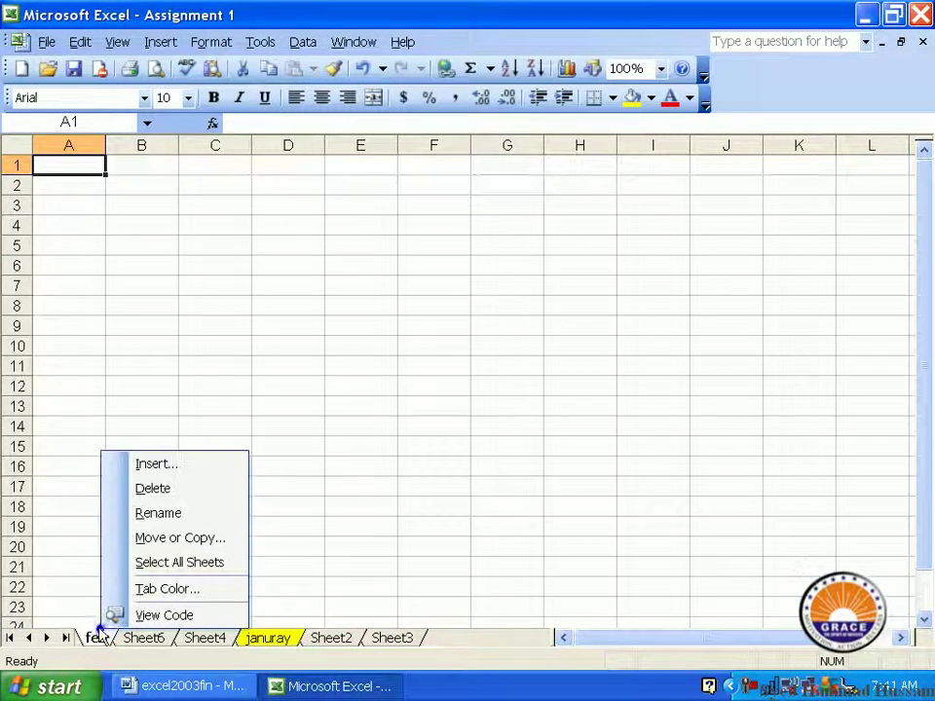
left_click(148, 589)
left_click(189, 590)
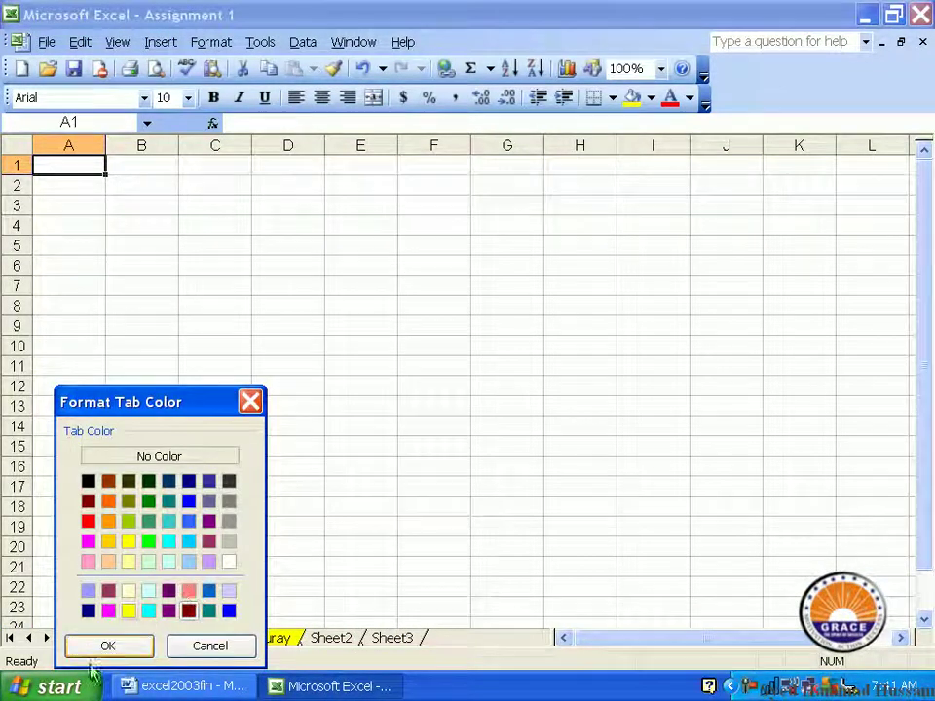
left_click(108, 646)
left_click(160, 640)
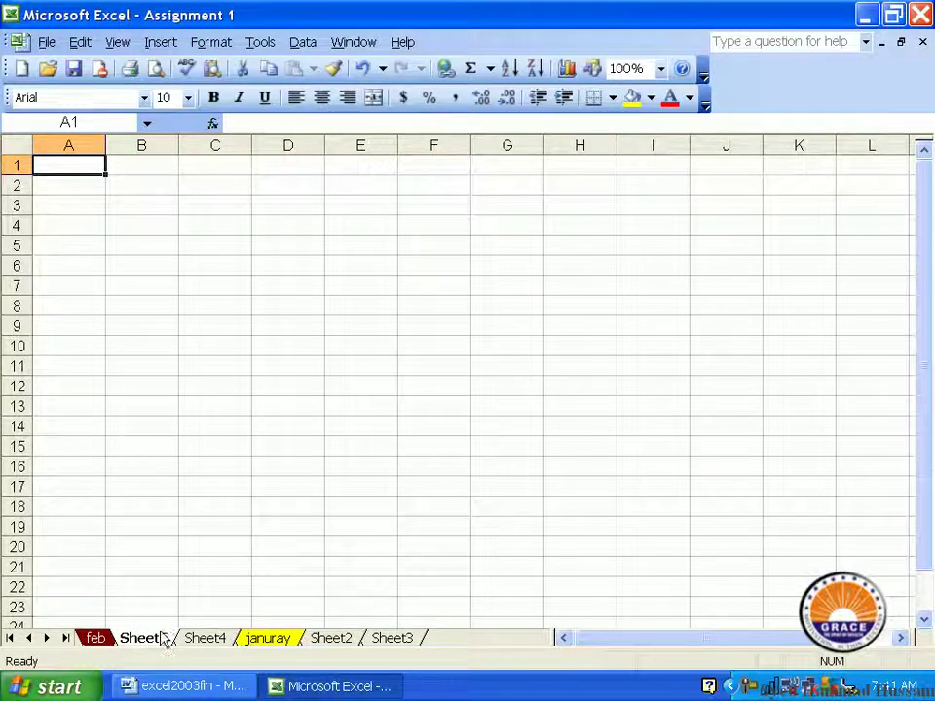
Hide the januray worksheet containing the result table
left_click(242, 635)
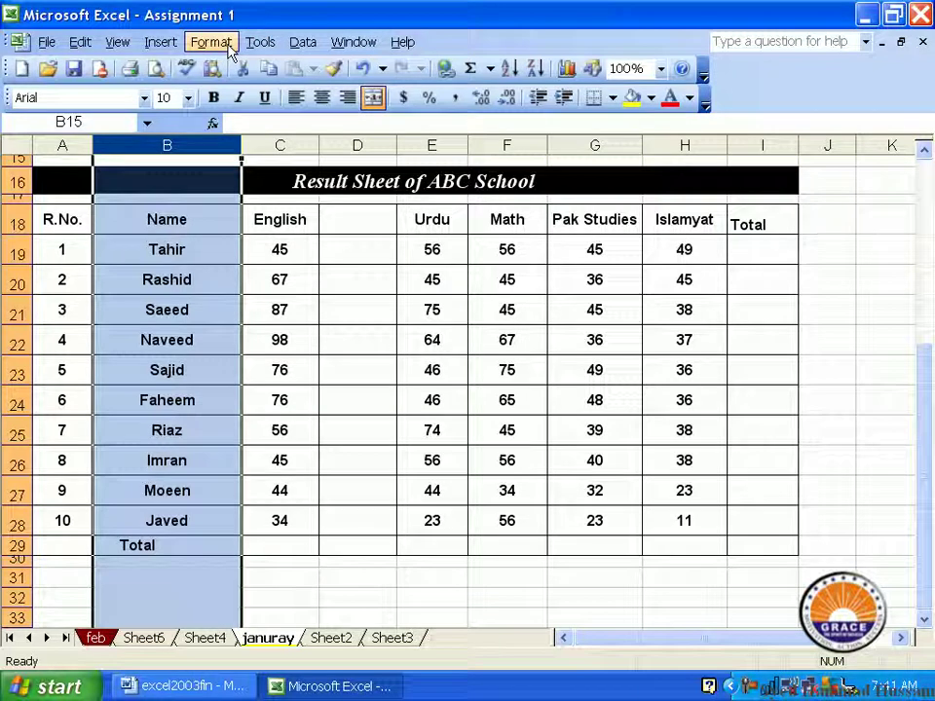
left_click(210, 43)
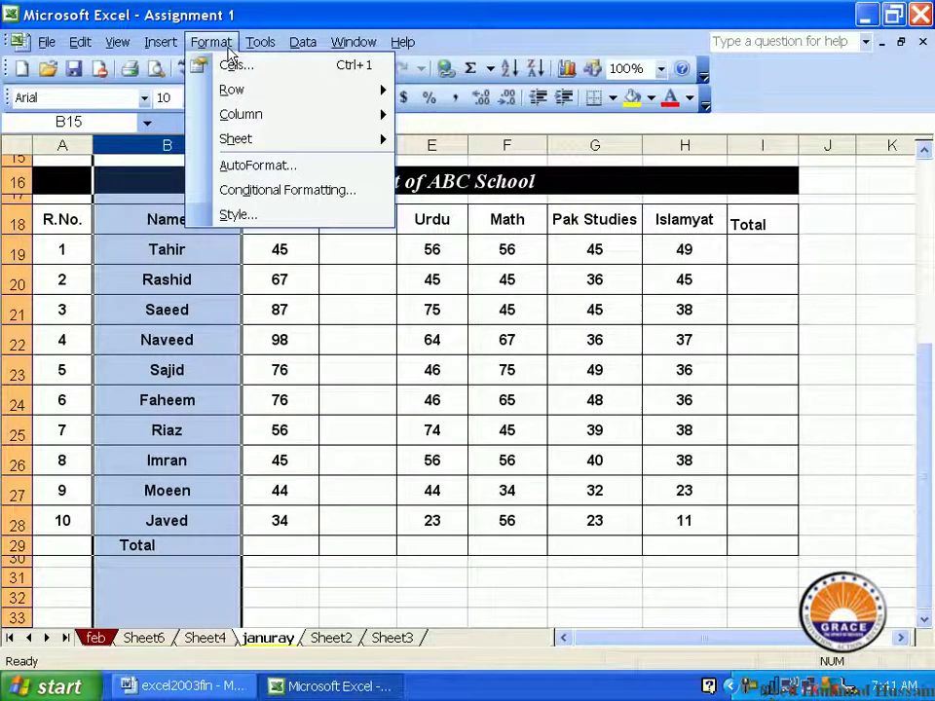
mouse_move(306, 152)
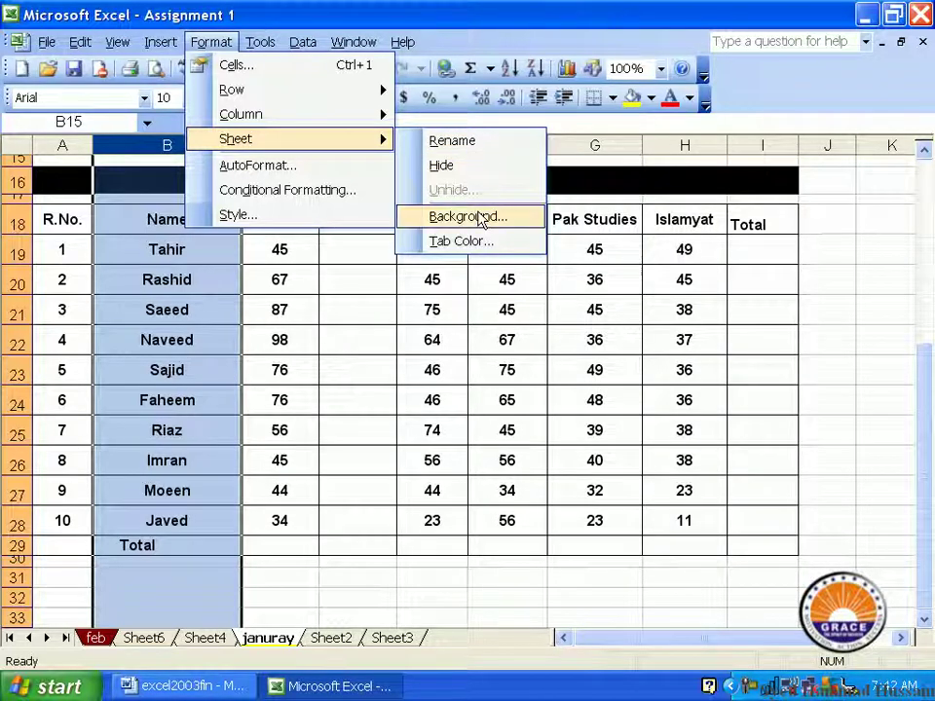
left_click(474, 166)
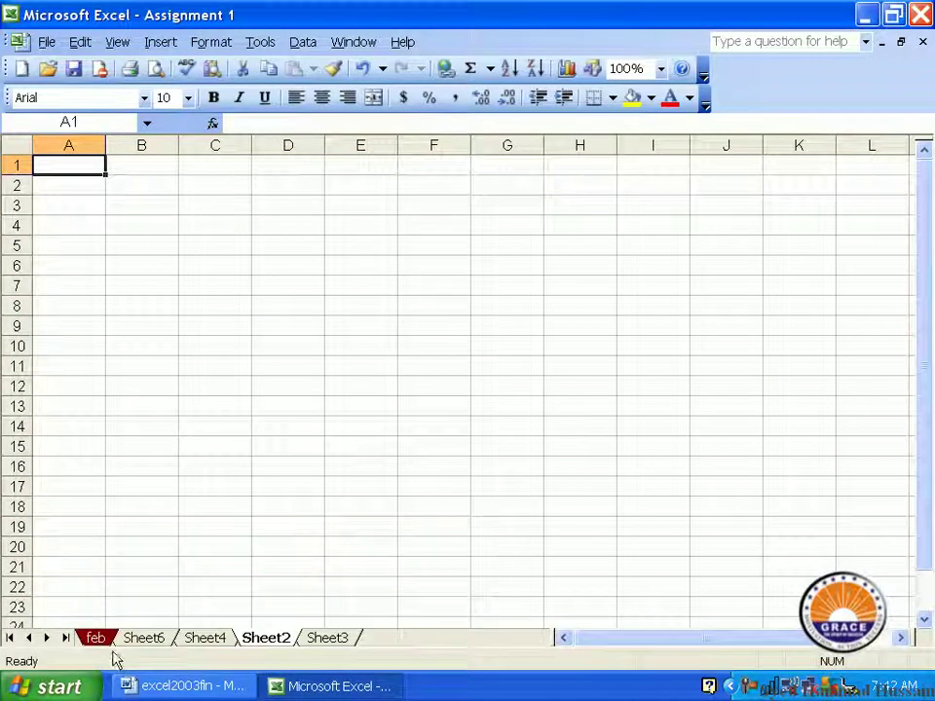
Select the feb worksheet and hide it
left_click(110, 637)
left_click(132, 638)
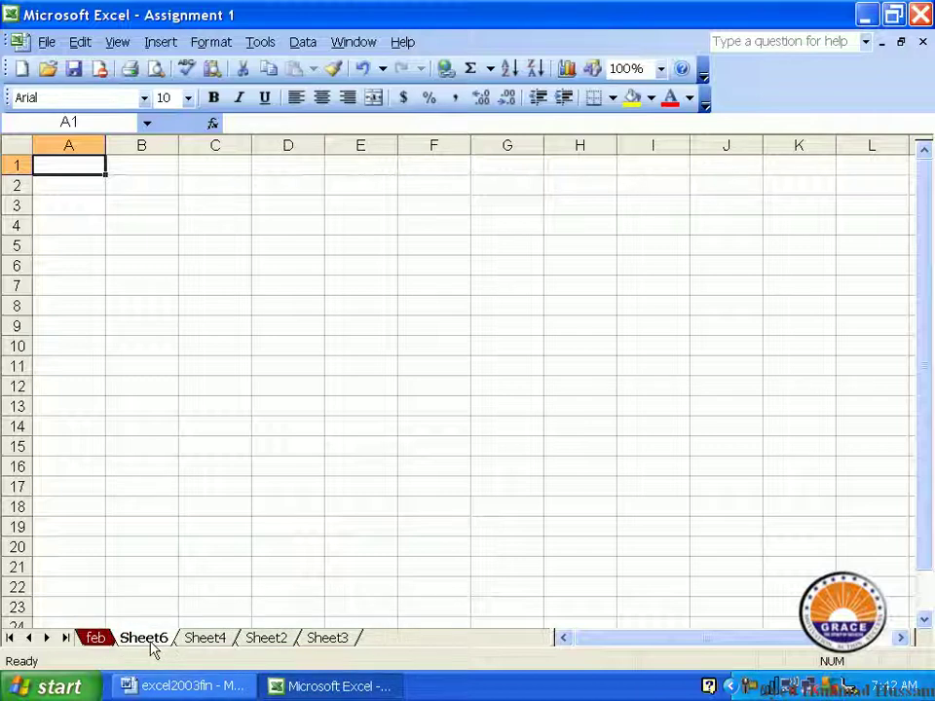
right_click(96, 648)
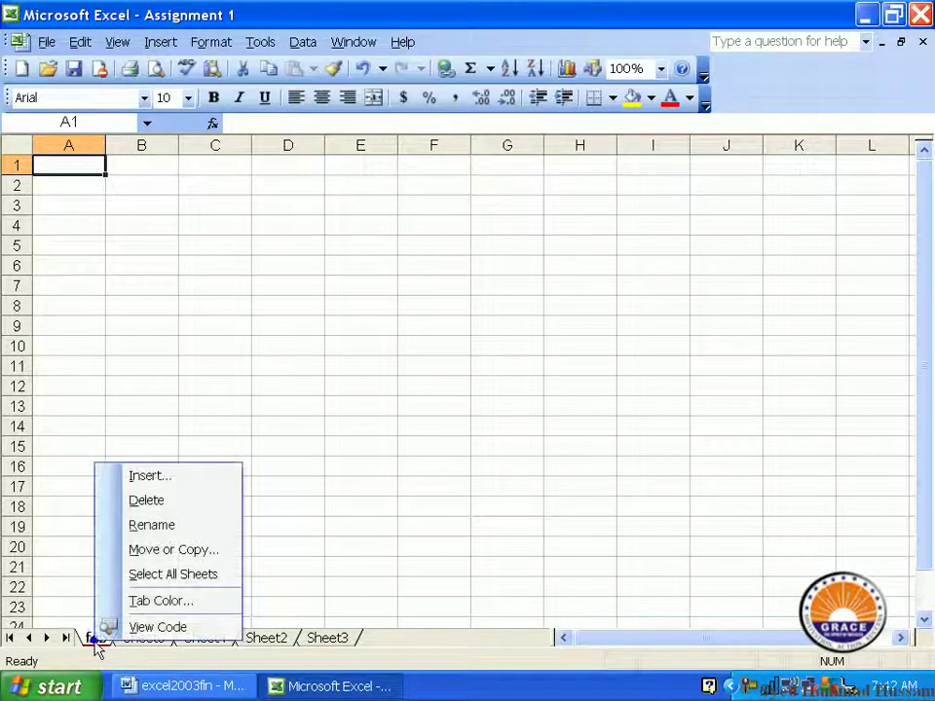
left_click(95, 640)
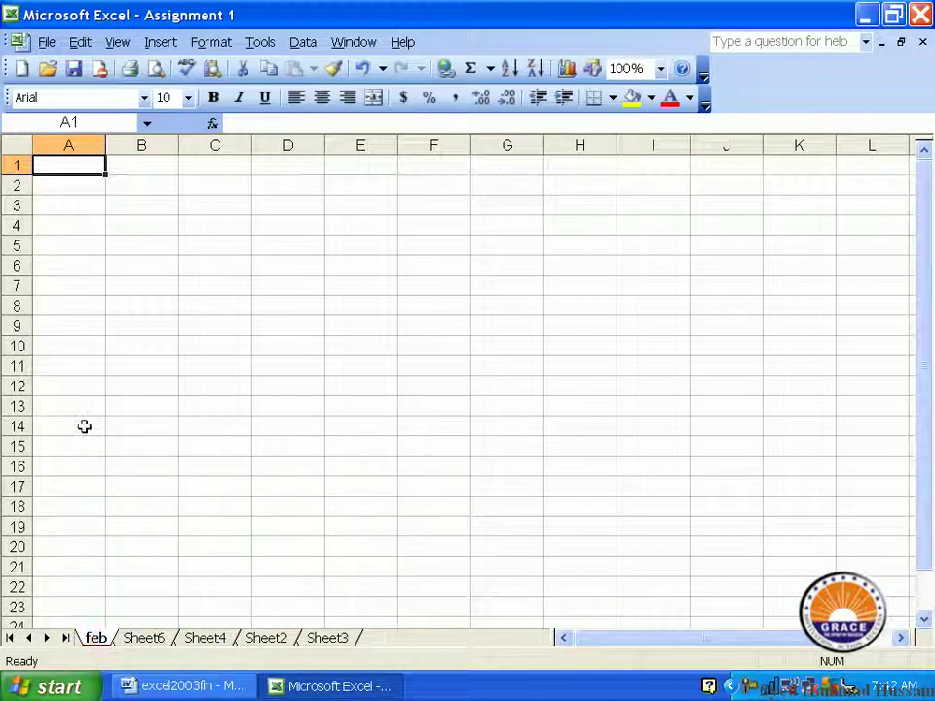
left_click(216, 43)
mouse_move(322, 146)
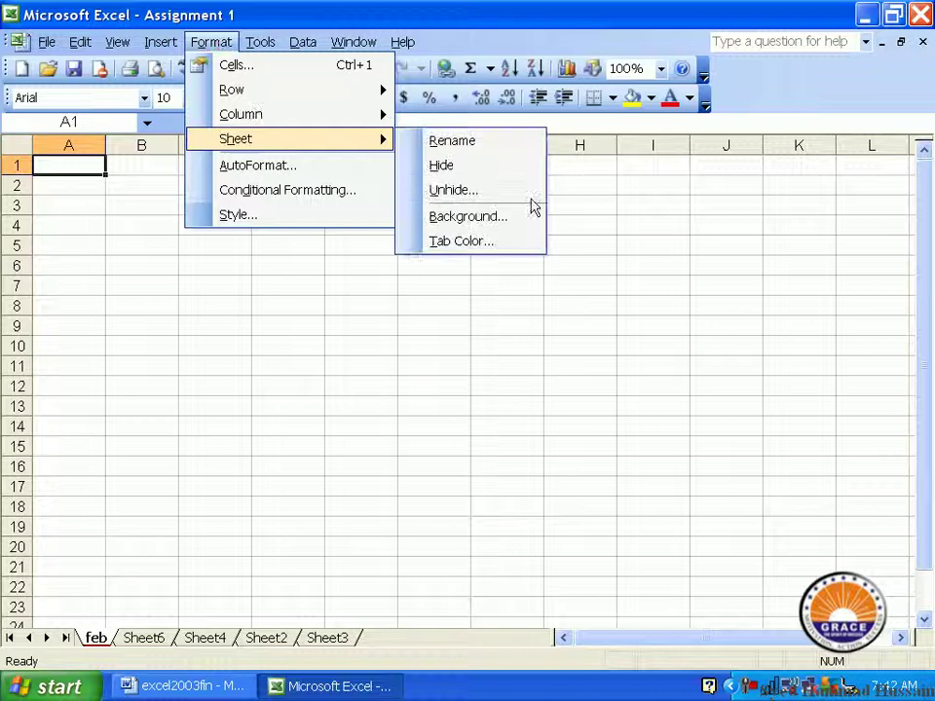
left_click(476, 170)
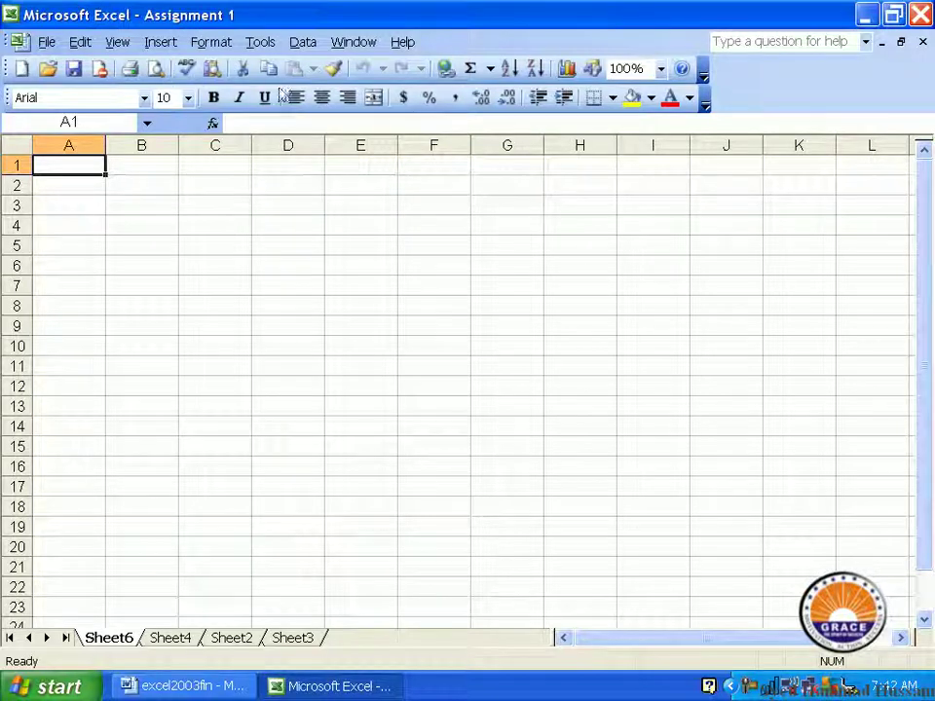
Unhide the feb worksheet
left_click(211, 42)
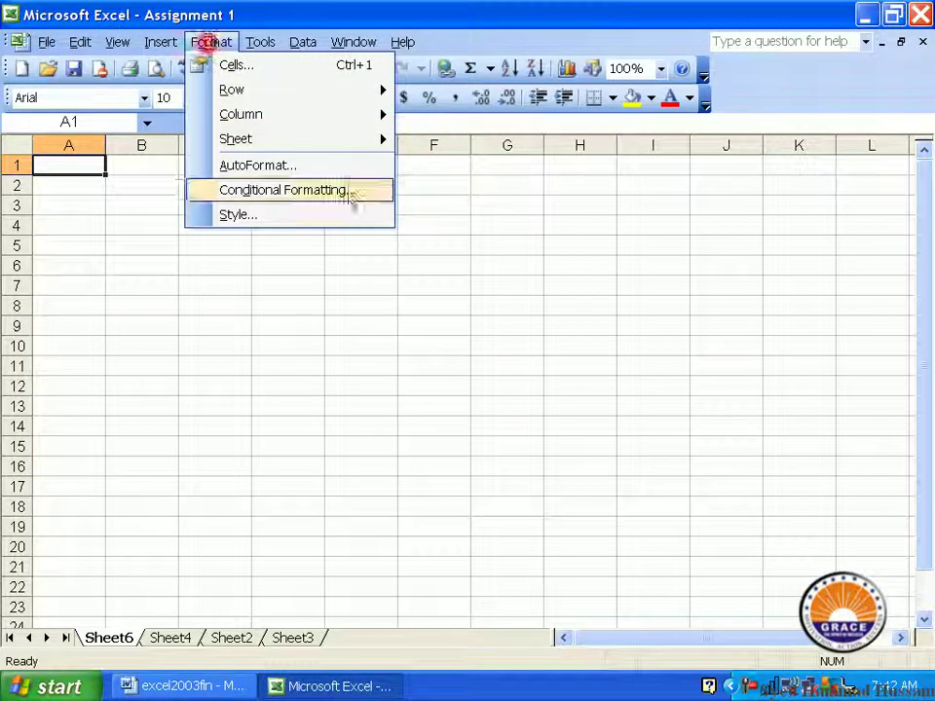
left_click(361, 142)
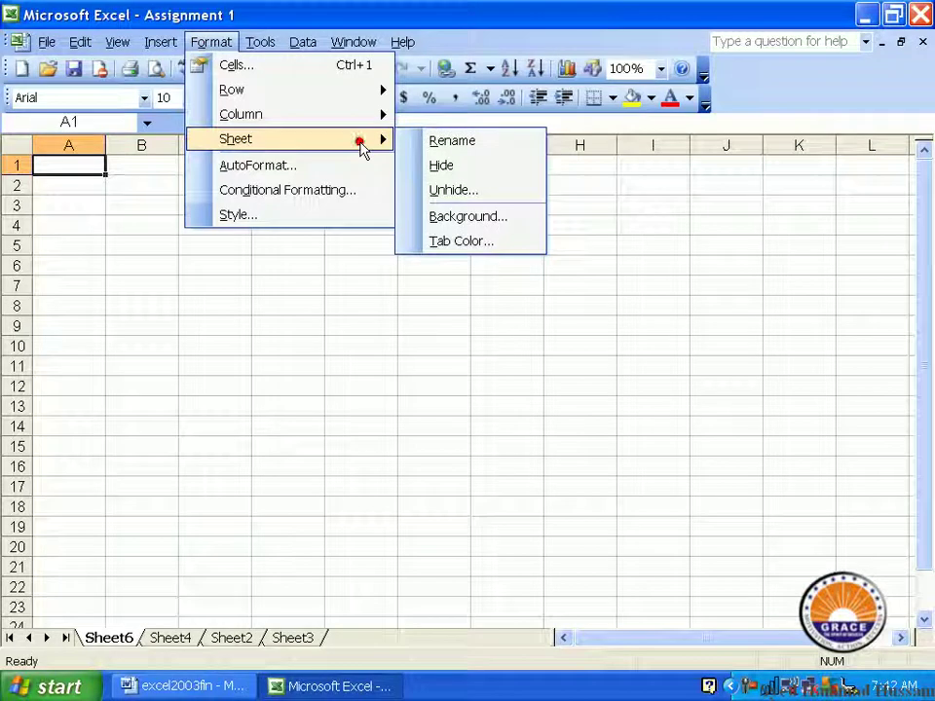
left_click(461, 191)
left_click_drag(449, 271, 468, 254)
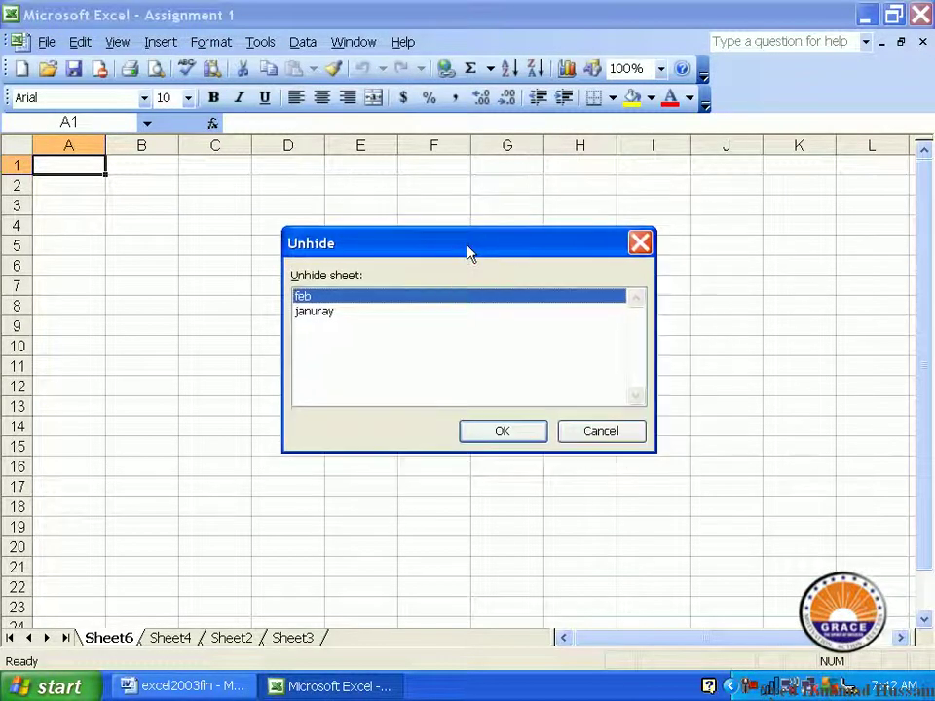
left_click(317, 310)
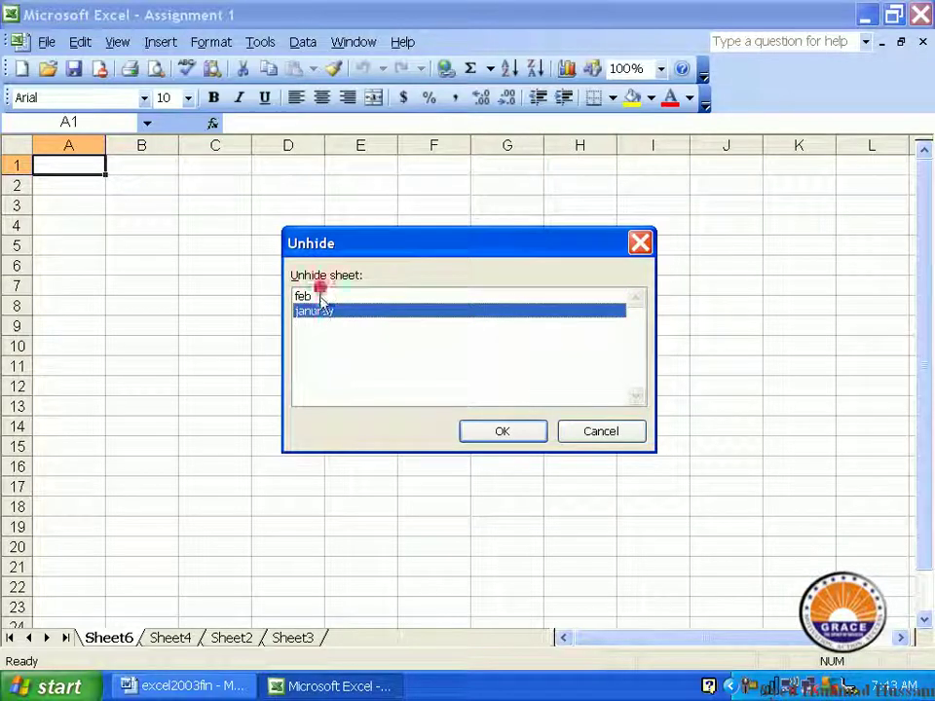
left_click(322, 297)
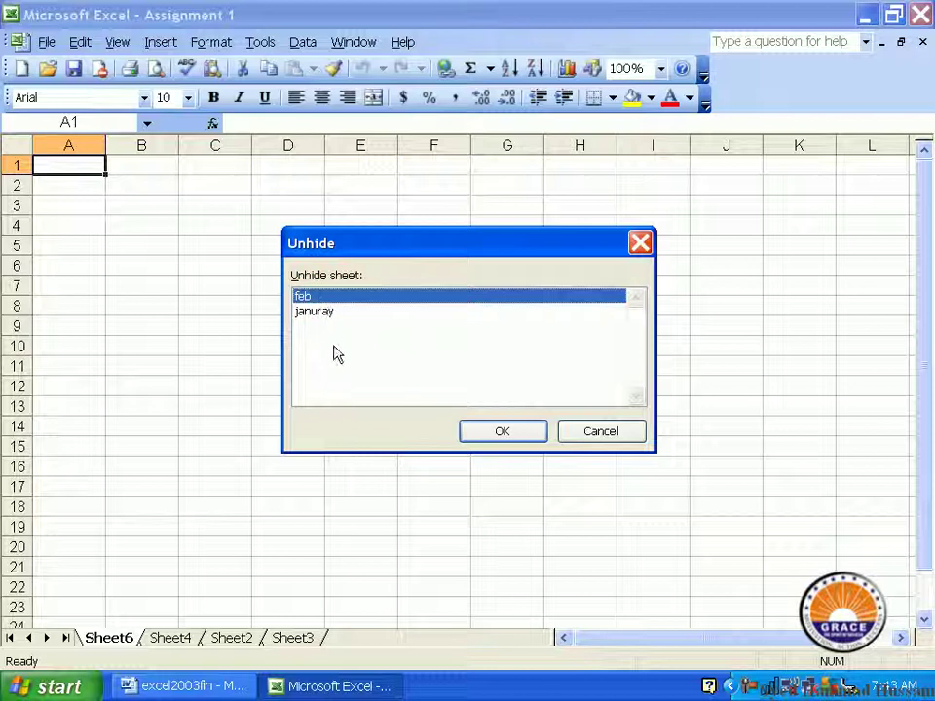
left_click(507, 431)
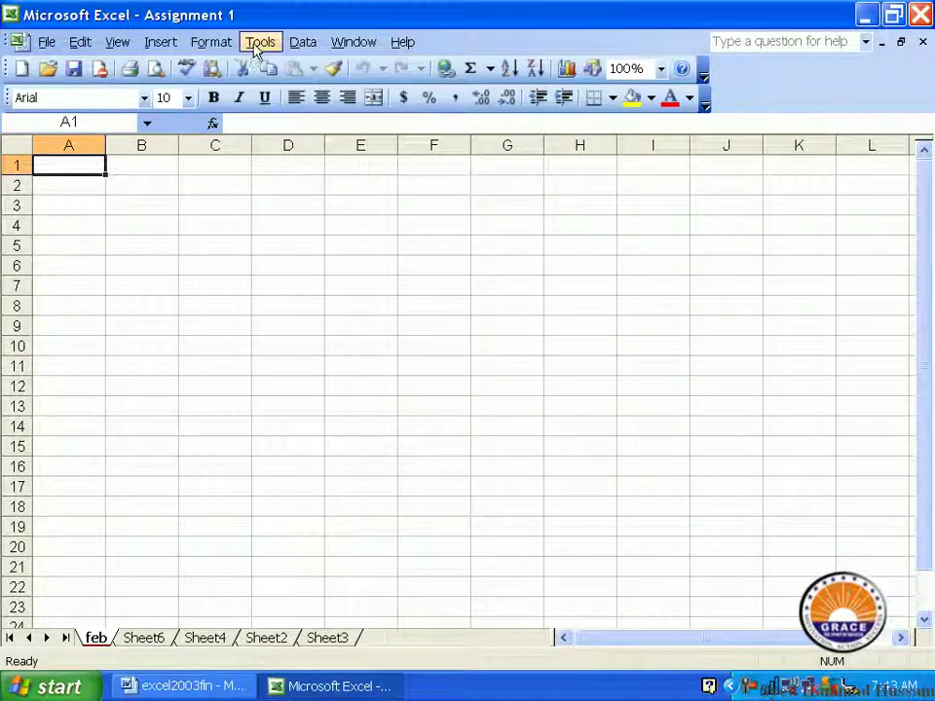
Unhide the januray worksheet containing the result table
left_click(219, 44)
mouse_move(366, 153)
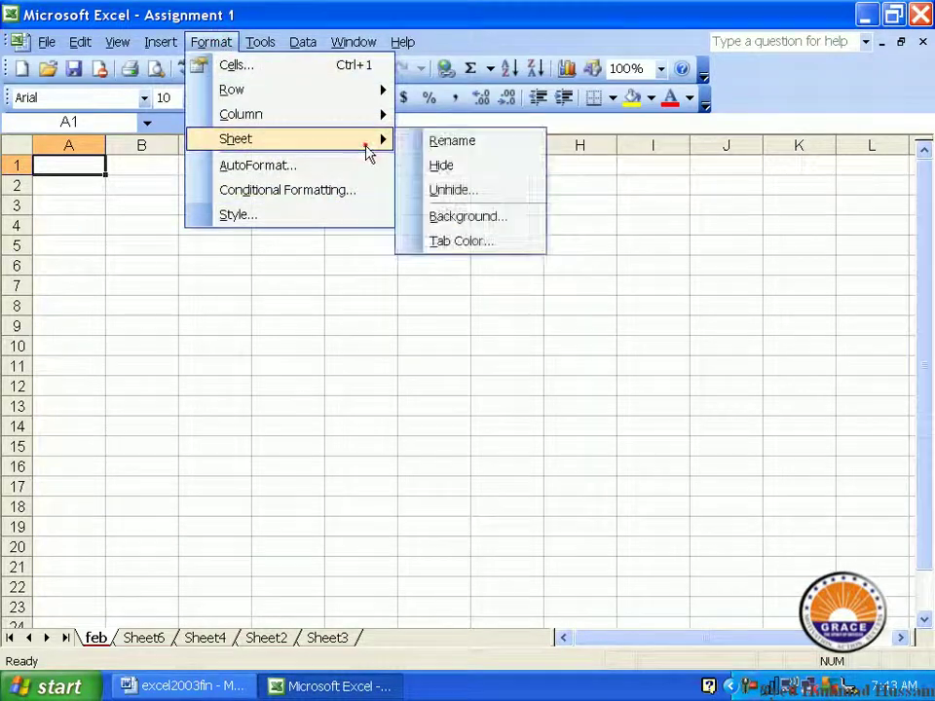
left_click(472, 191)
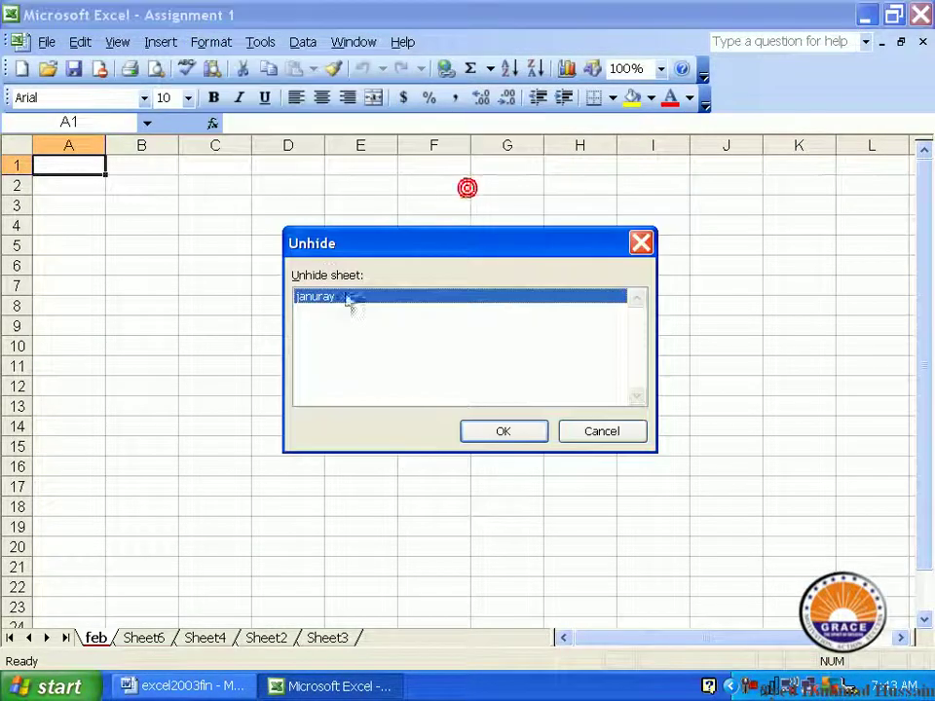
left_click(505, 429)
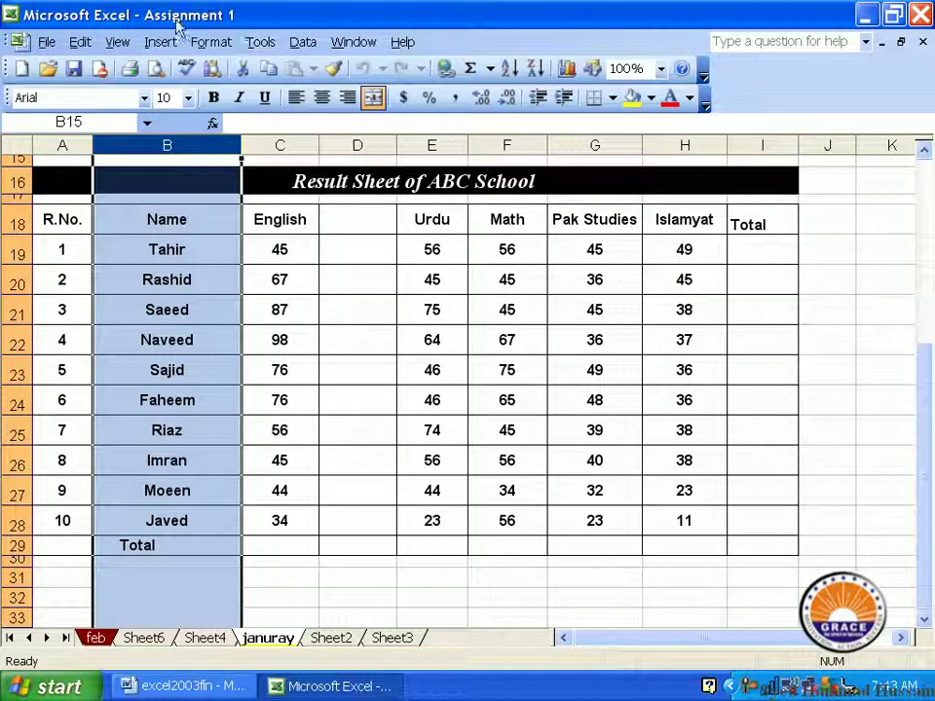
Insert the Sunset image from the Sample Pictures folder as the januray sheet's background and select a few cells over it
left_click(211, 42)
mouse_move(380, 141)
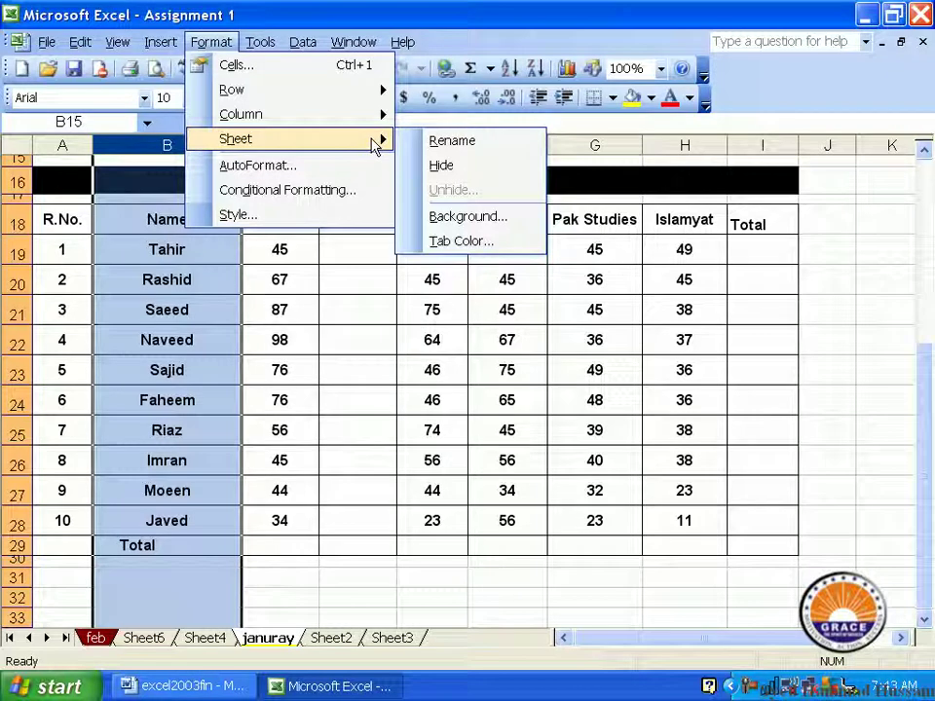
left_click(472, 218)
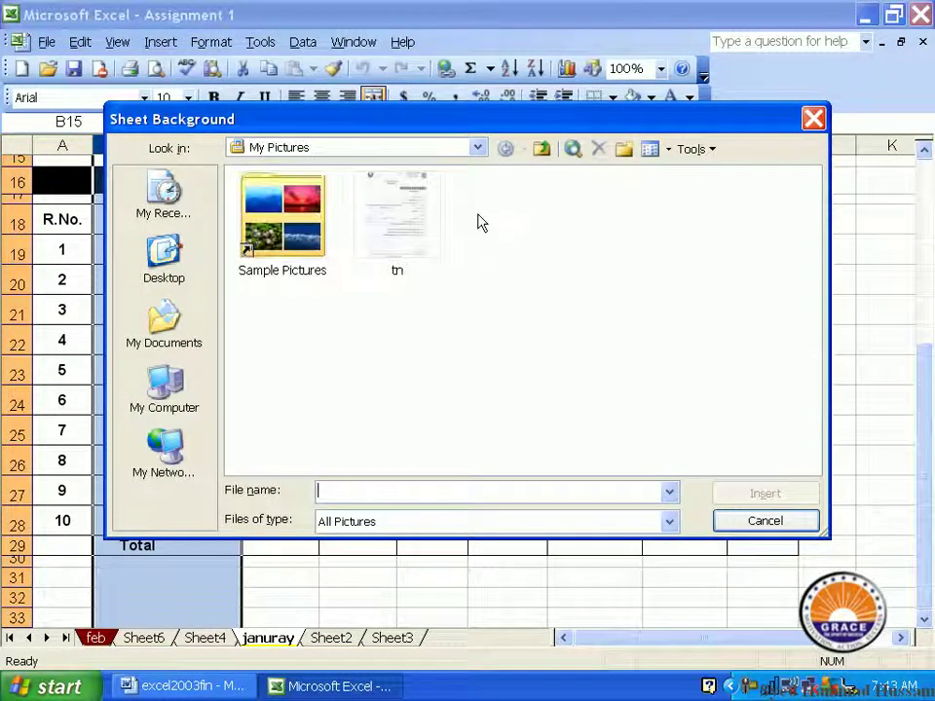
double_click(283, 216)
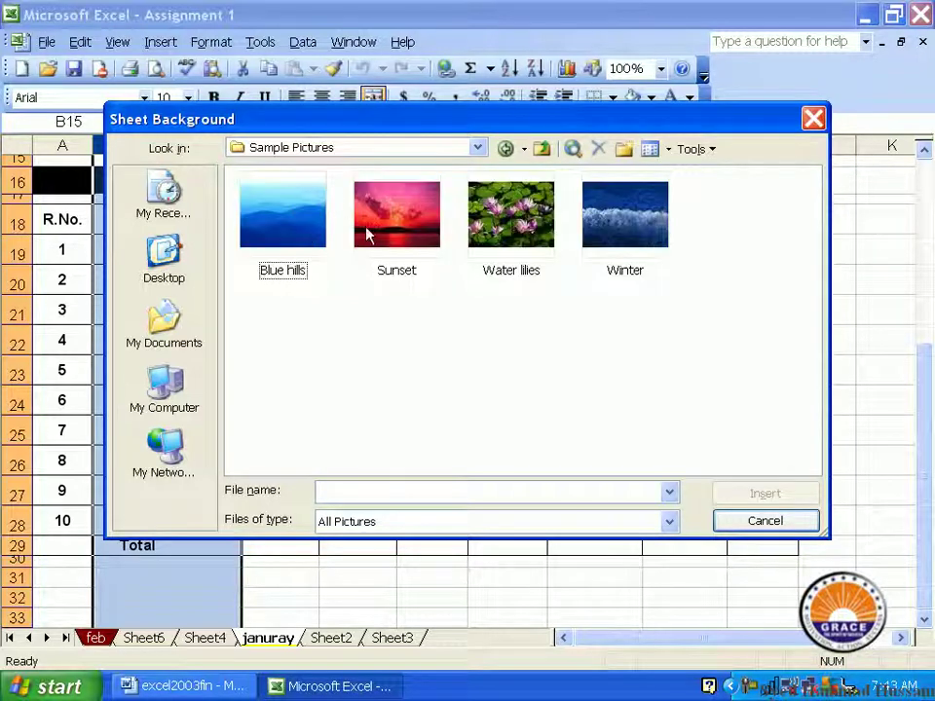
double_click(375, 220)
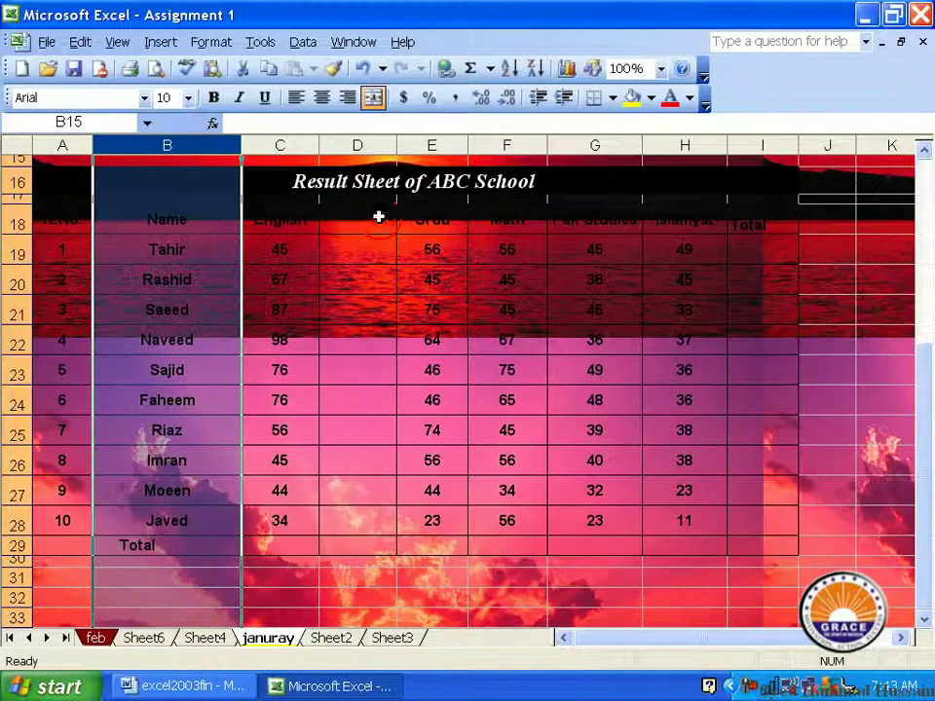
left_click(394, 285)
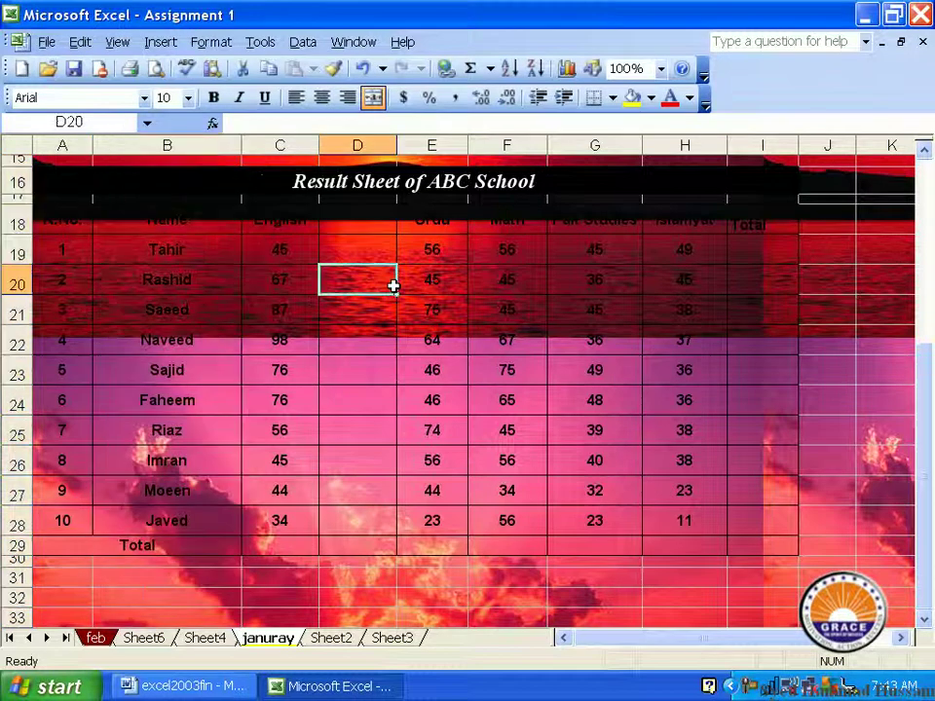
left_click(508, 341)
left_click(460, 370)
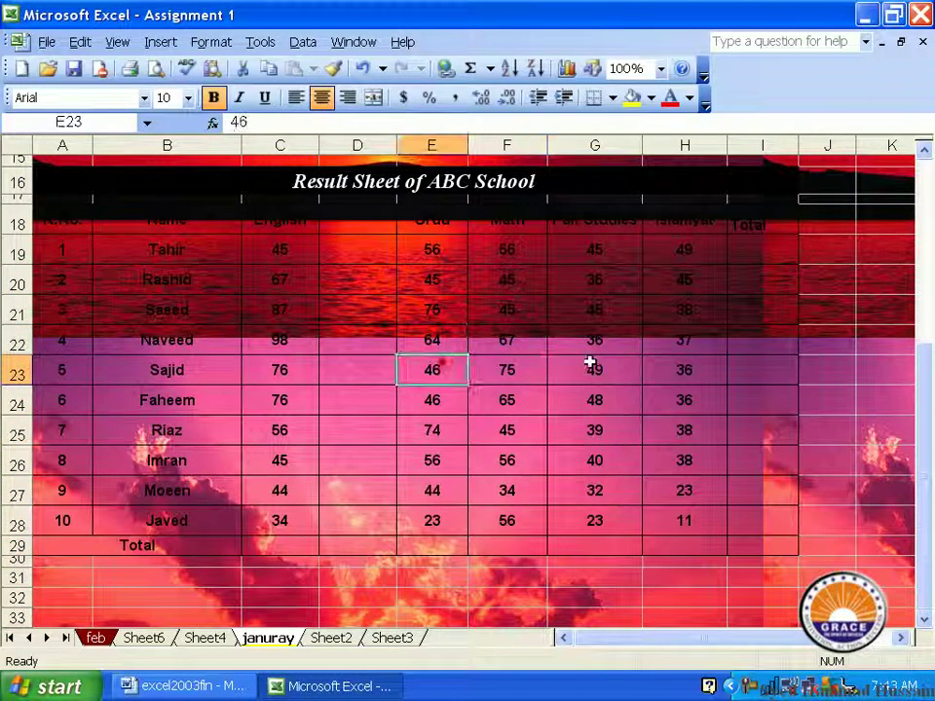
left_click(595, 360)
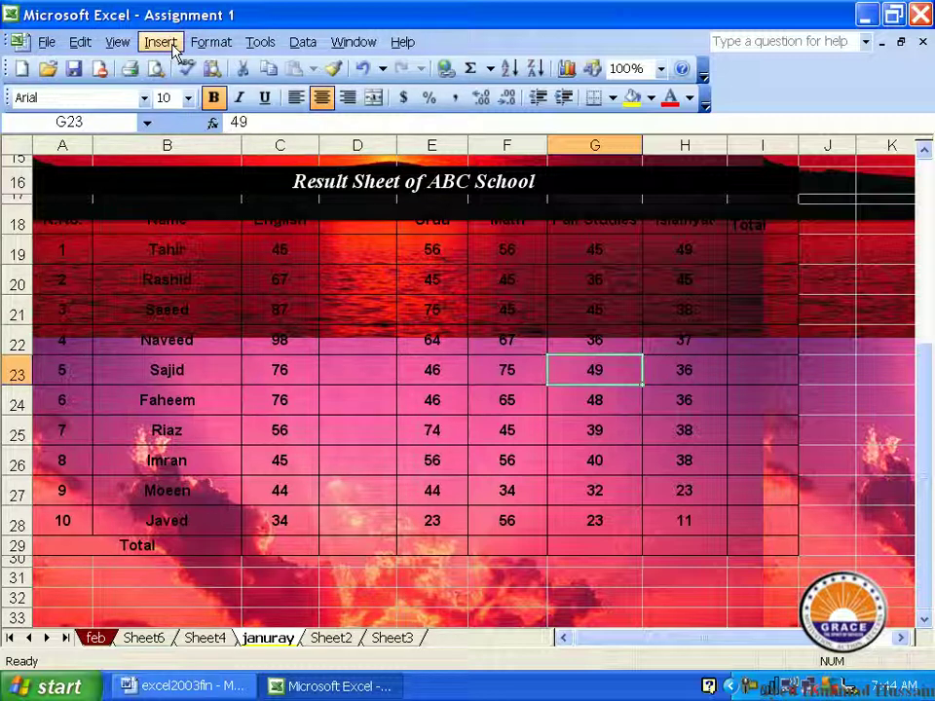
Delete the background picture from the januray sheet
left_click(209, 43)
mouse_move(341, 146)
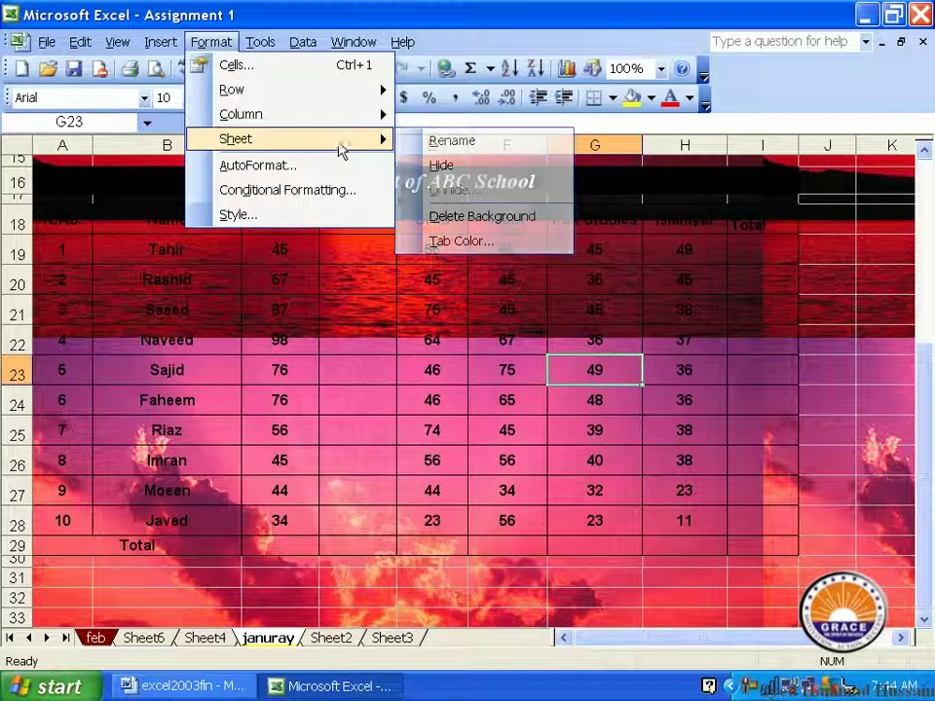
left_click(546, 218)
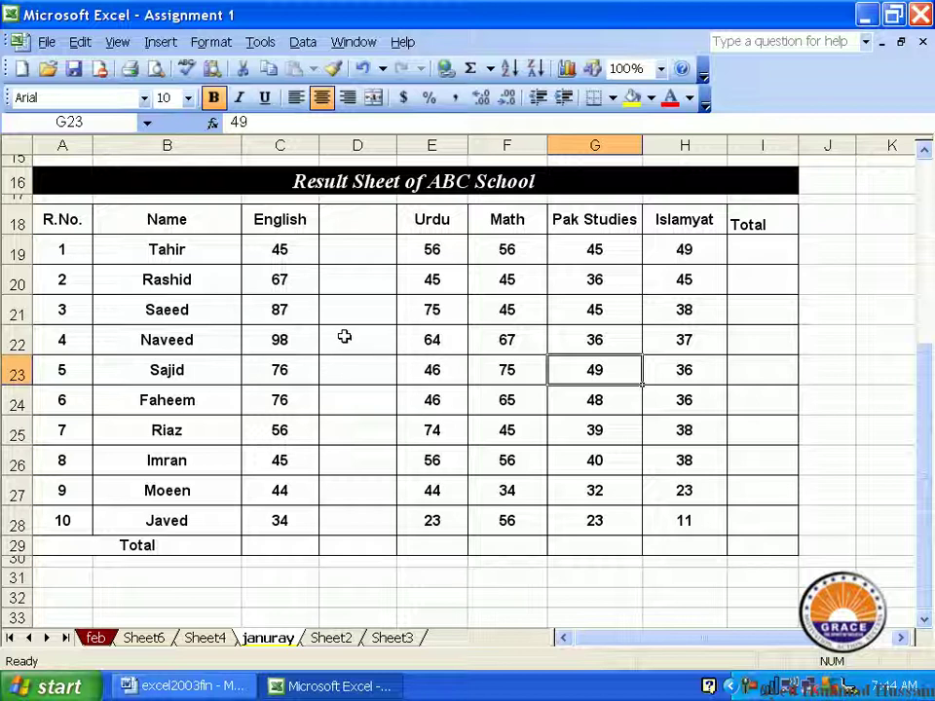
scroll(343, 334, "up", 1)
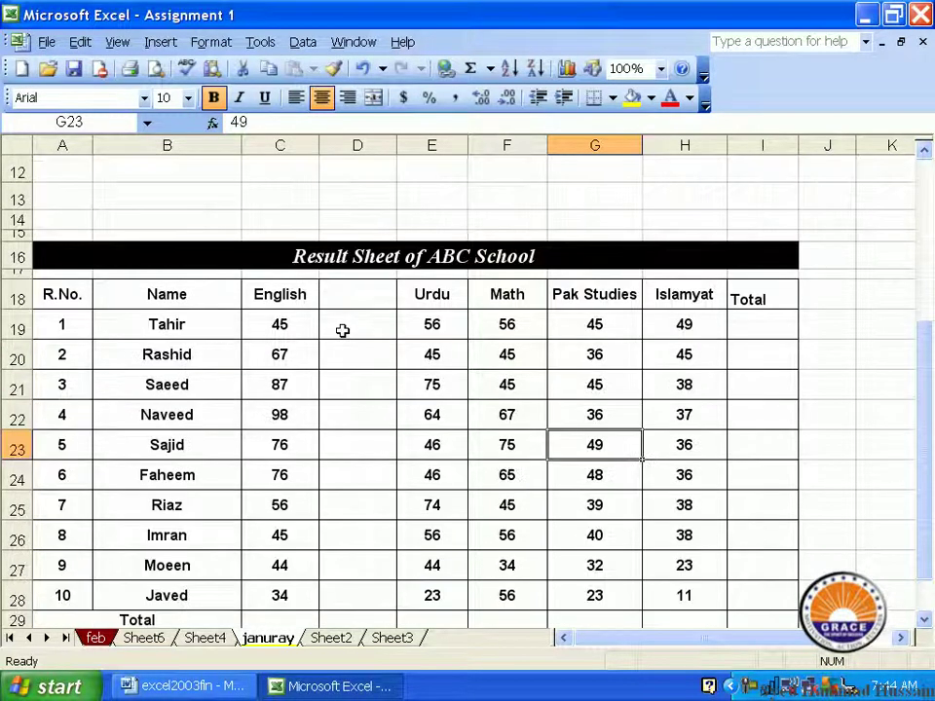
scroll(341, 328, "down", 1)
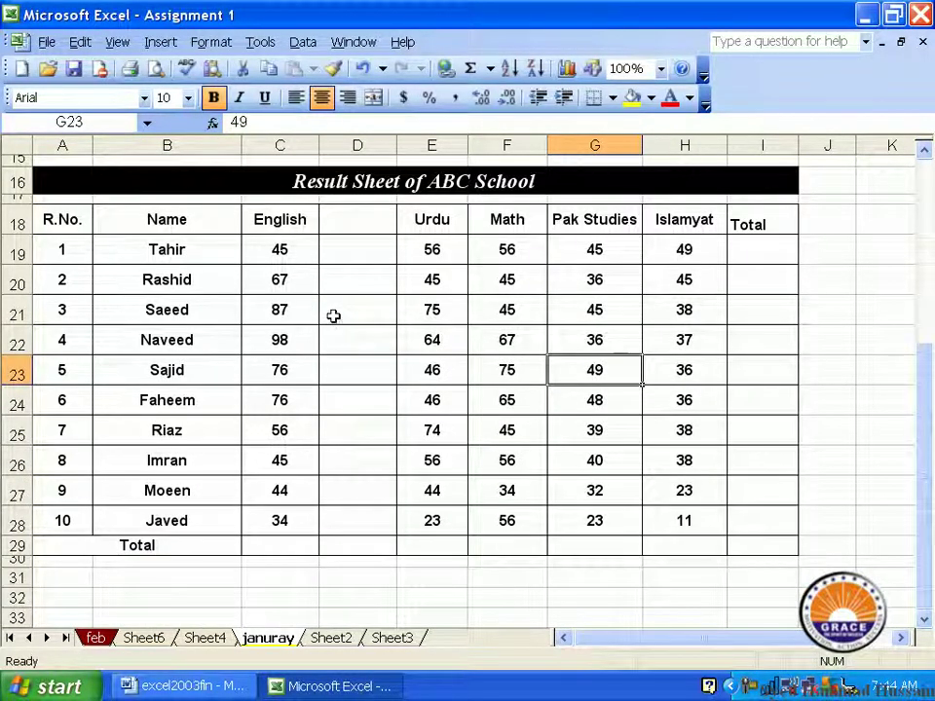